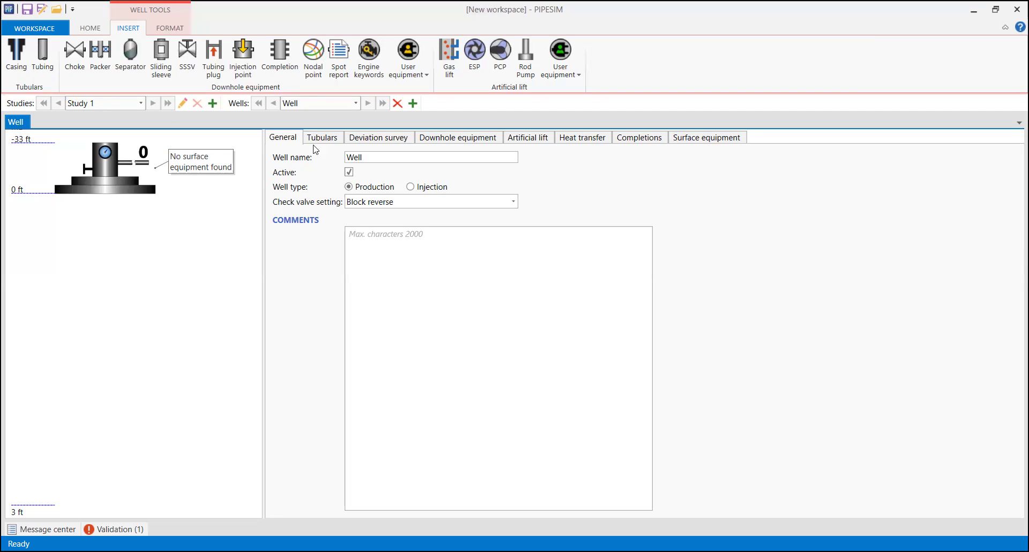
- Name the well SRP and keep its check valve setting at Block reverse
drag(363, 158, 315, 161)
text(SRP)
click(382, 203)
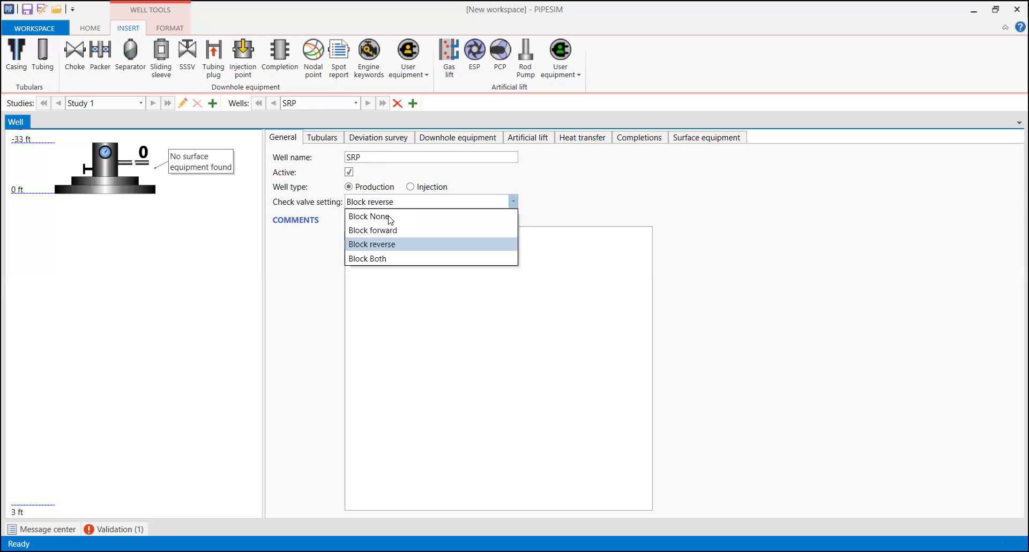
click(384, 245)
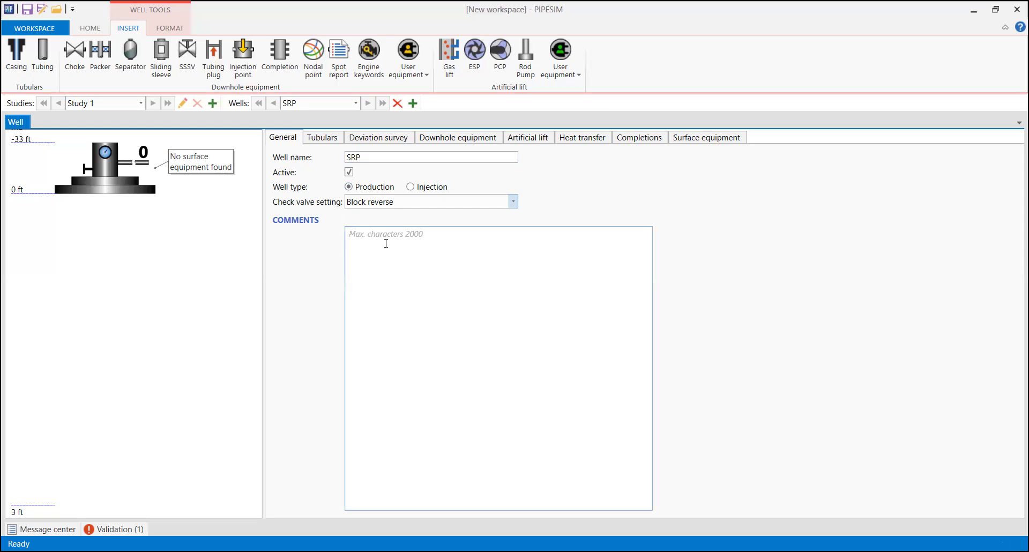
click(385, 243)
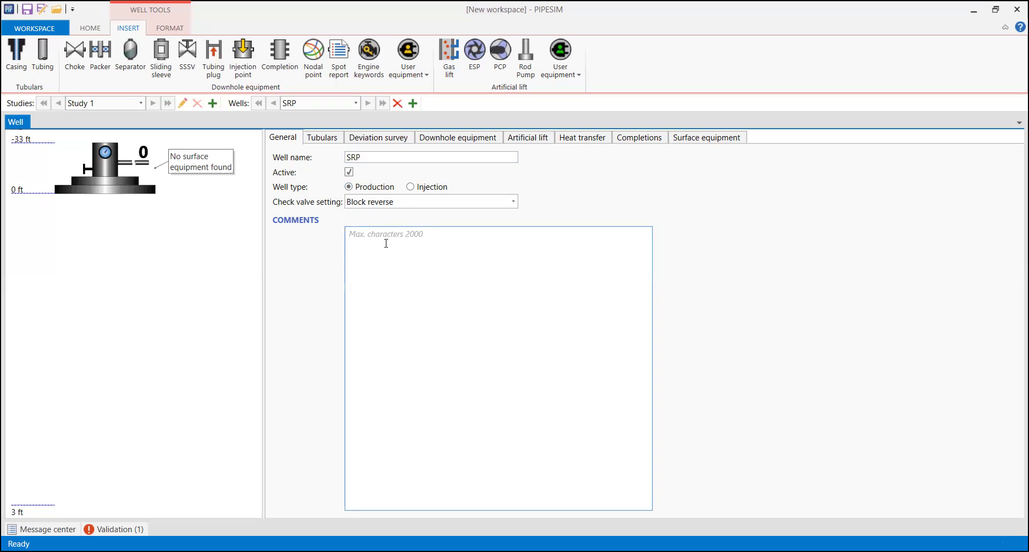
- Add casing and tubing rows to the tubulars and try to paste the prepared dimensions into them
click(323, 138)
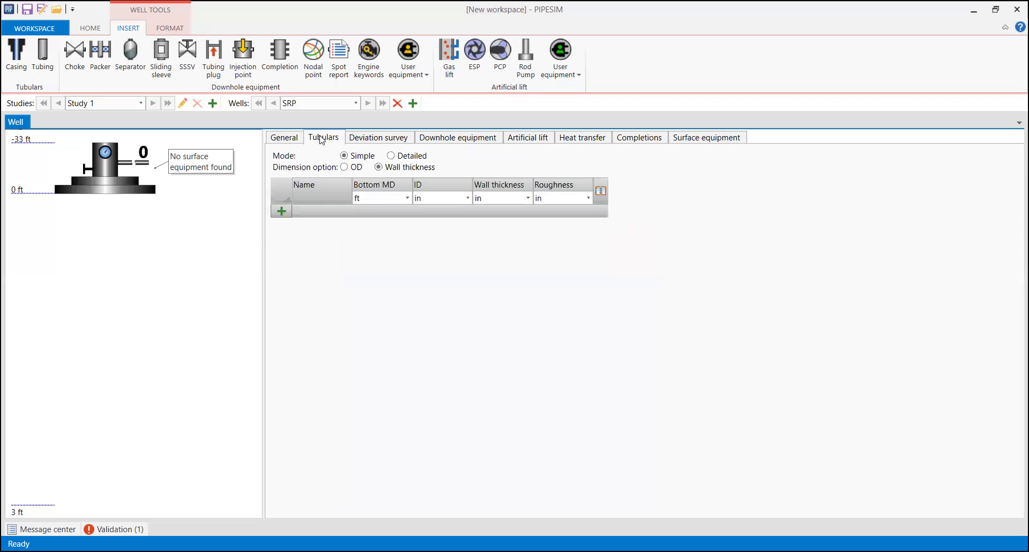
click(281, 211)
click(281, 223)
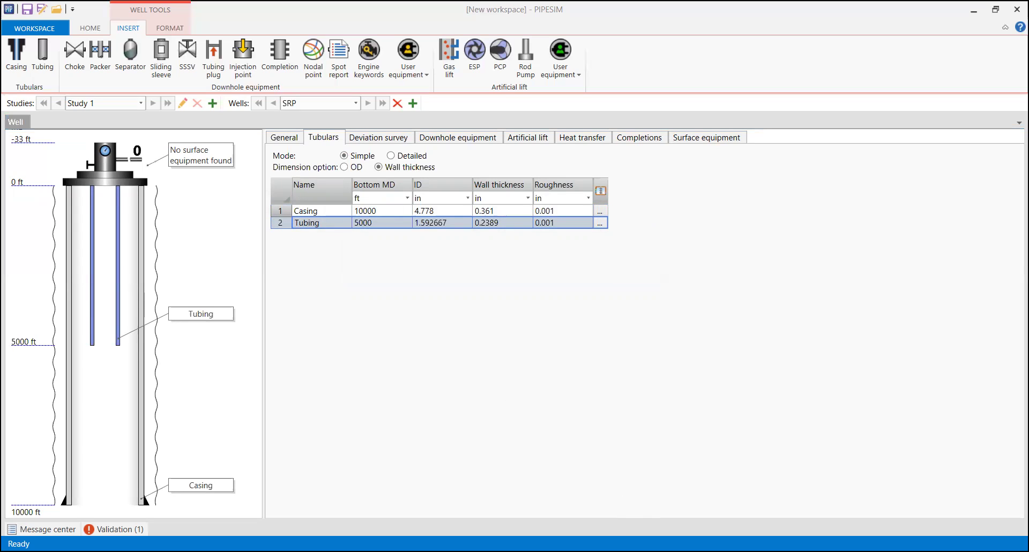
click(375, 212)
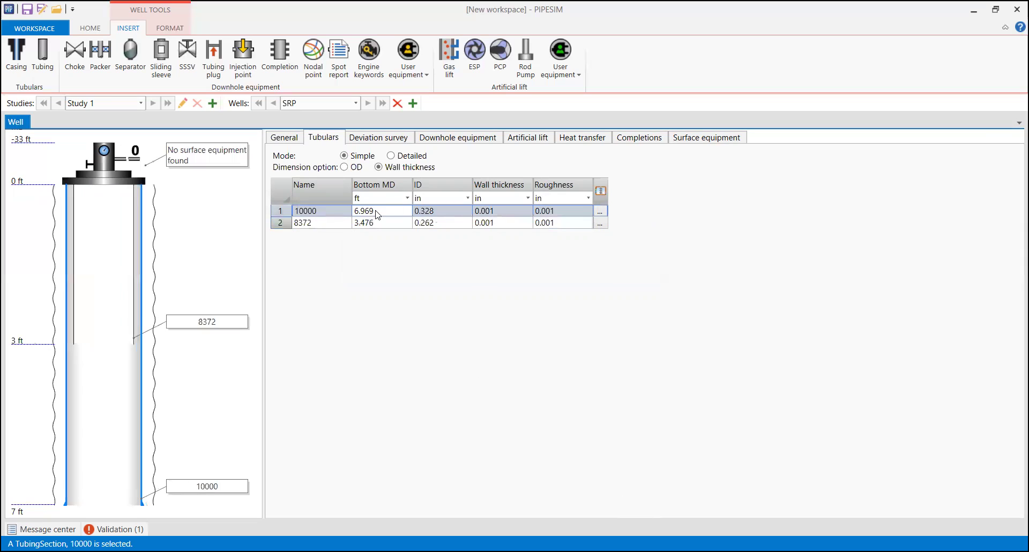
click(333, 215)
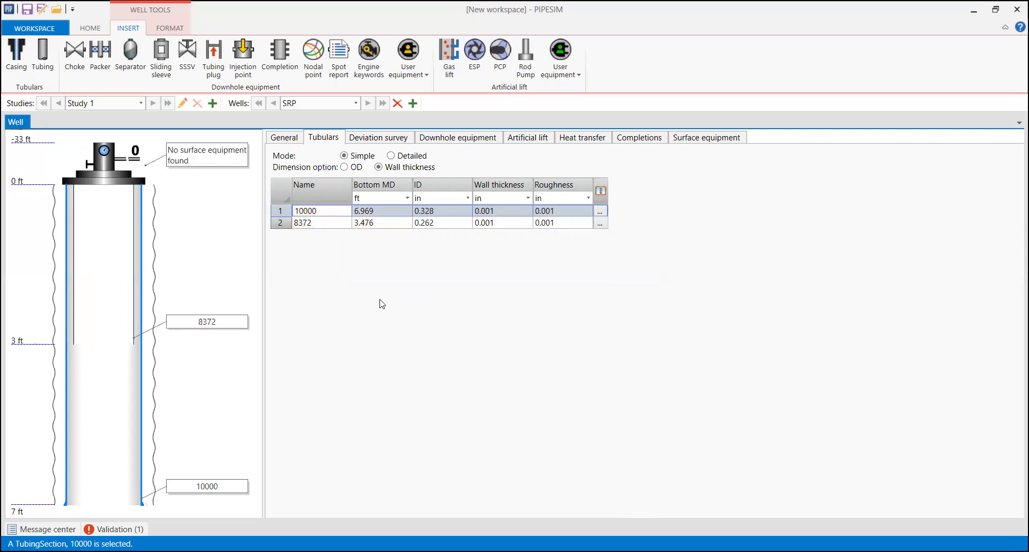
- Delete both wrongly filled rows from the tubulars table
right_click(279, 209)
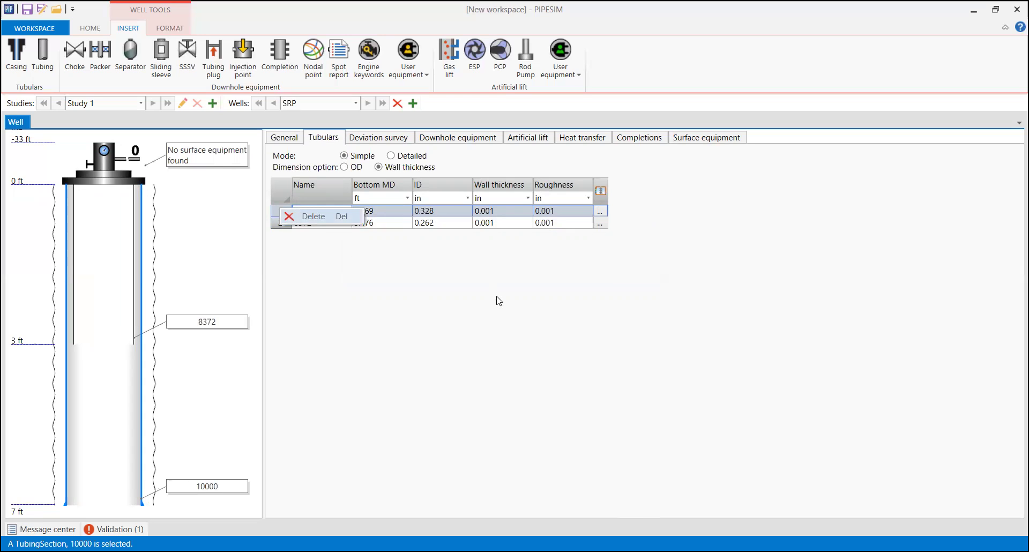
click(292, 216)
right_click(280, 209)
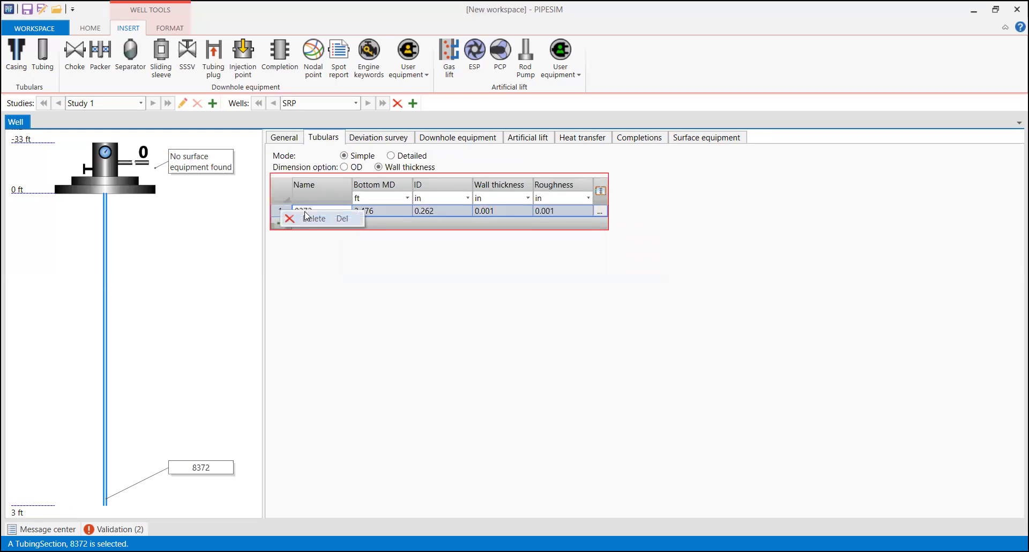
click(311, 219)
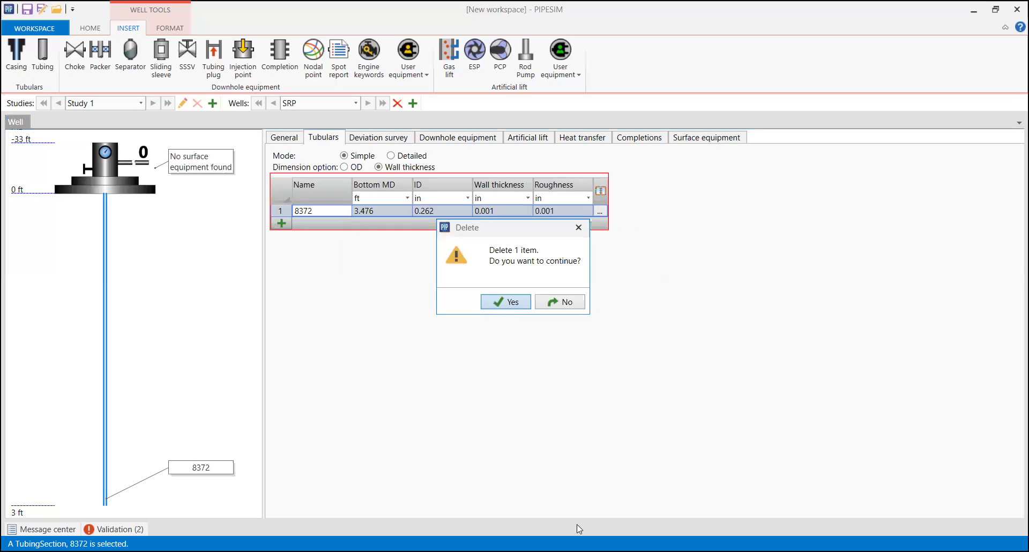
click(505, 302)
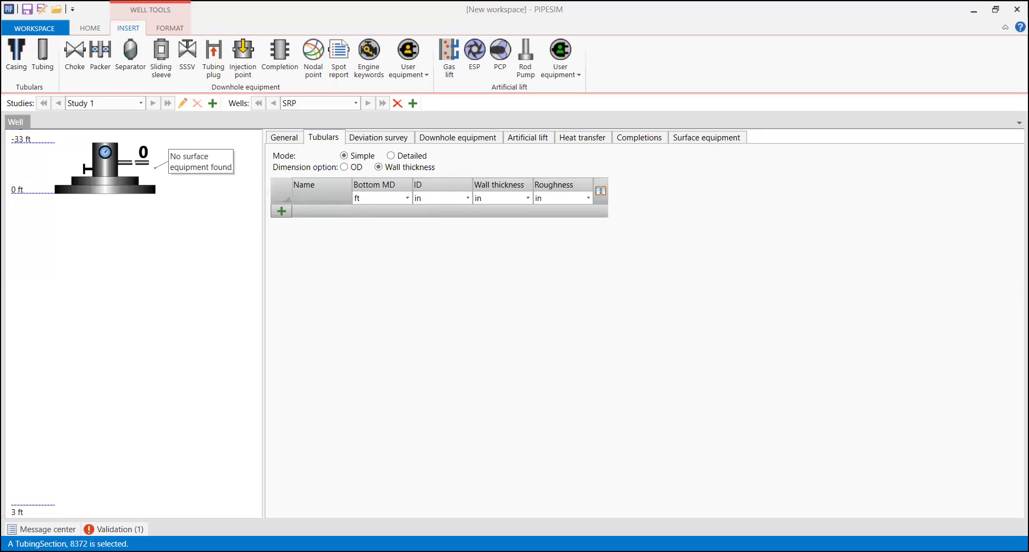
- Fill the tubulars table with Casing (10000 ft, ID 6.969, wall 0.328, roughness 0.001 in) and Tubing (8372 ft, 3.476, 0.262, 0.001)
click(296, 213)
key(ctrl+z)
key(ctrl+z)
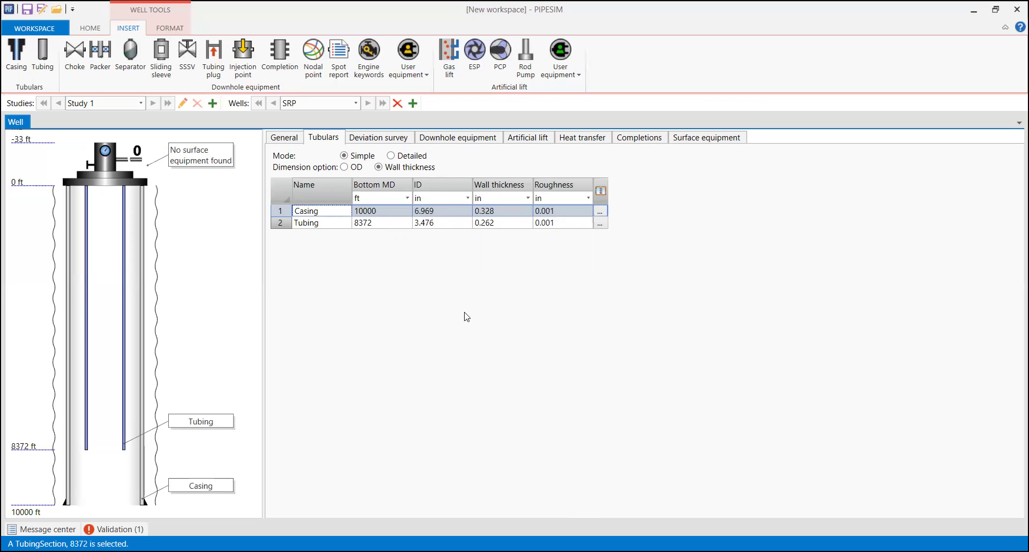
- View the casing catalog and its outer-diameter filter, and close it without choosing an entry
shift+click(596, 219)
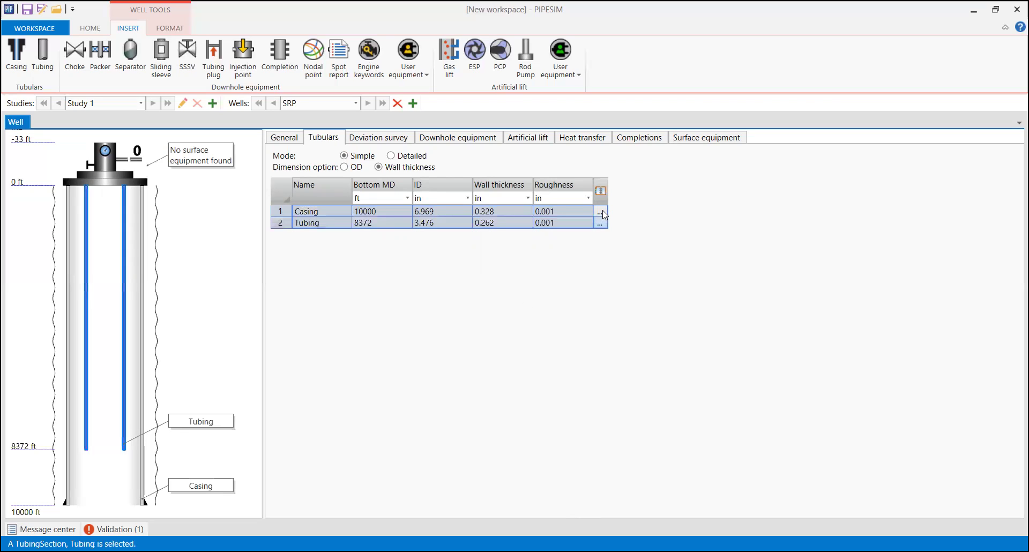
click(600, 210)
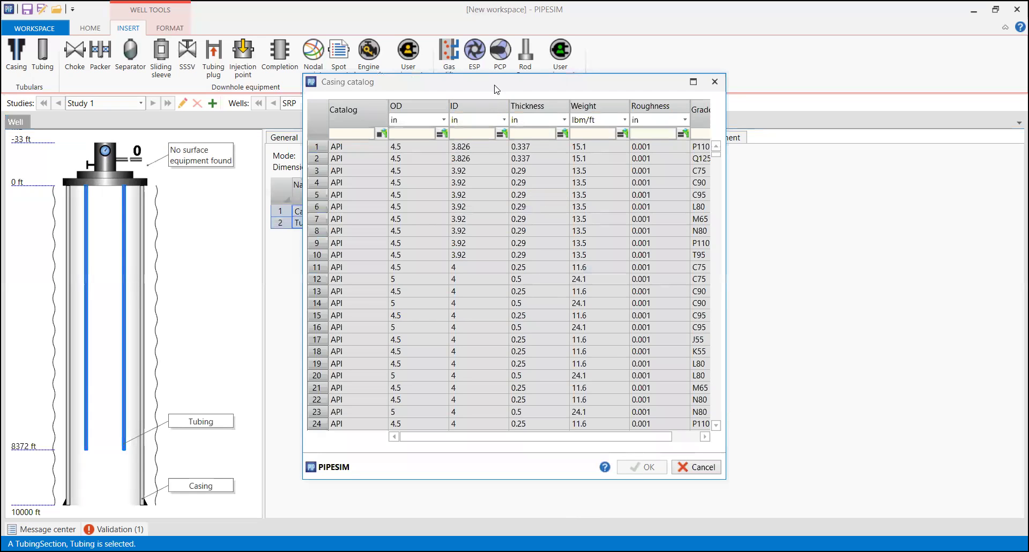
drag(497, 88, 737, 118)
click(648, 162)
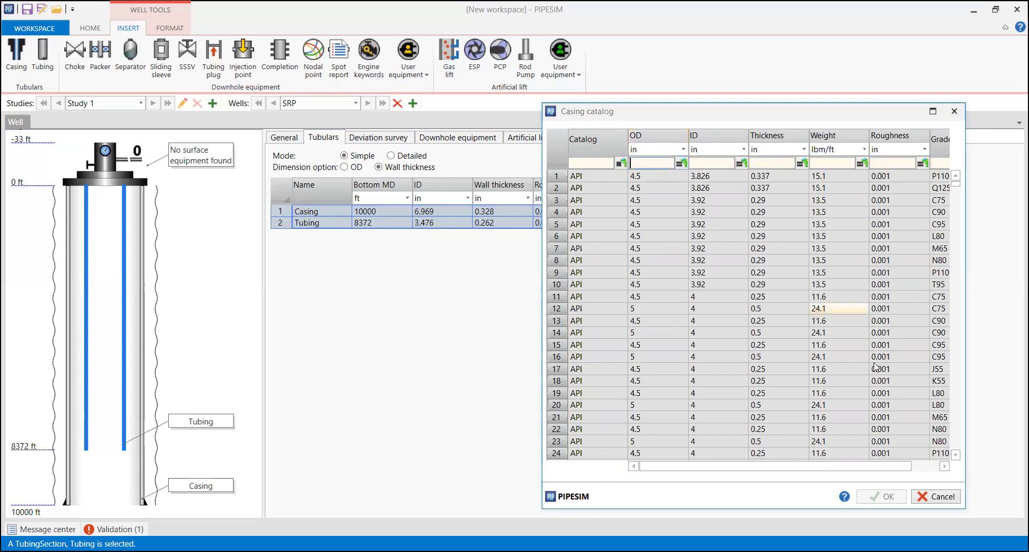
click(956, 116)
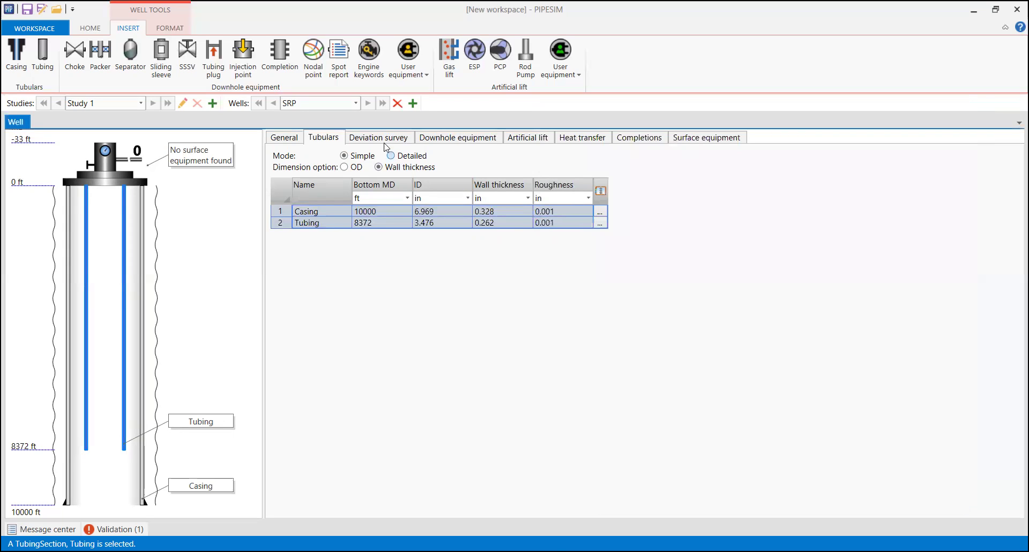
- Set the deviation survey type to 2D and paste twelve MD/TVD pairs from 0/0 to 9817/9000 ft
click(379, 138)
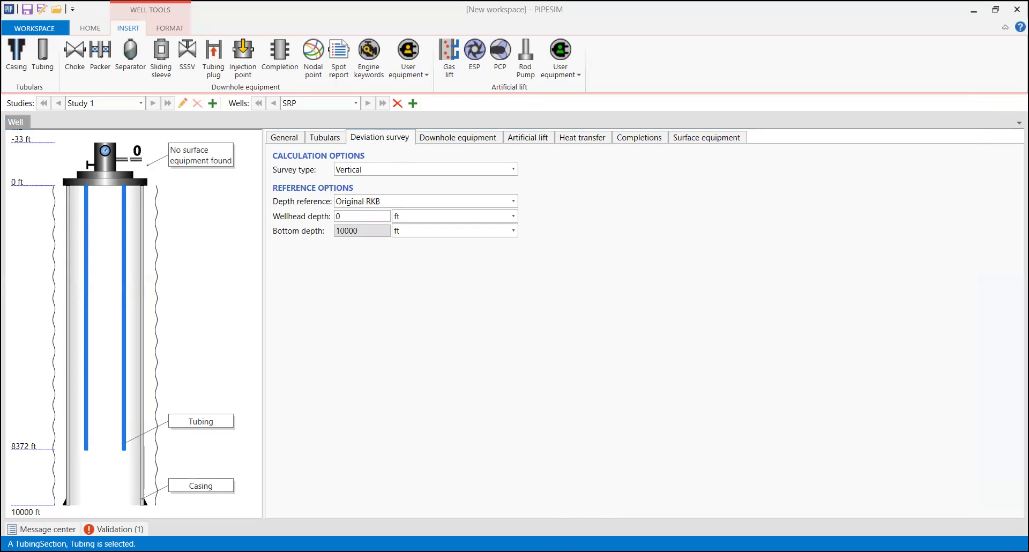
click(452, 169)
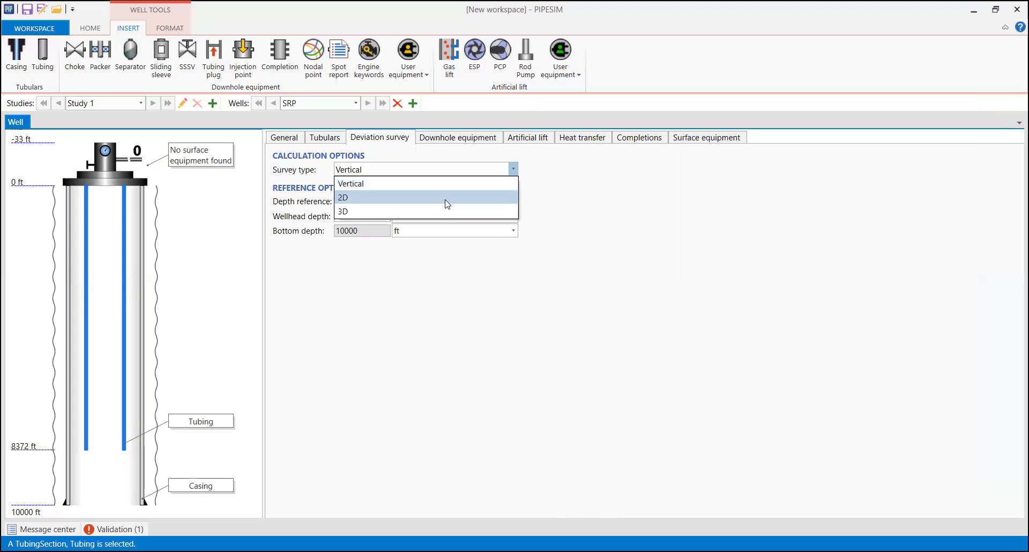
click(447, 198)
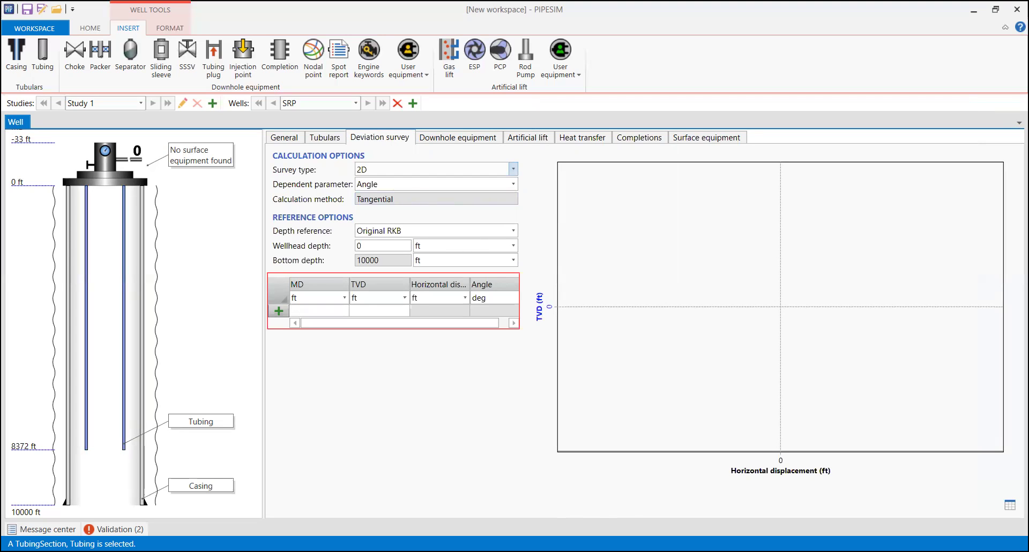
click(664, 551)
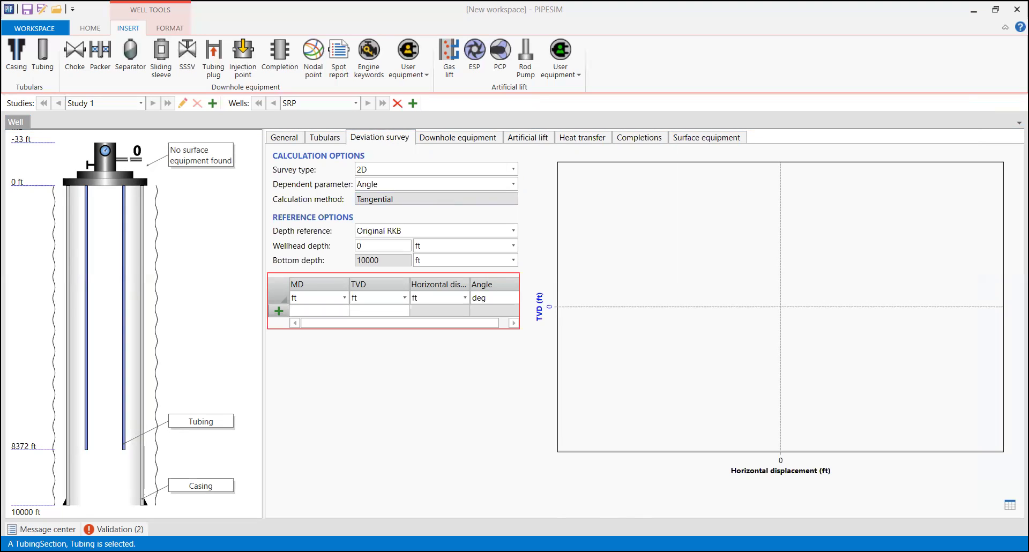
click(298, 313)
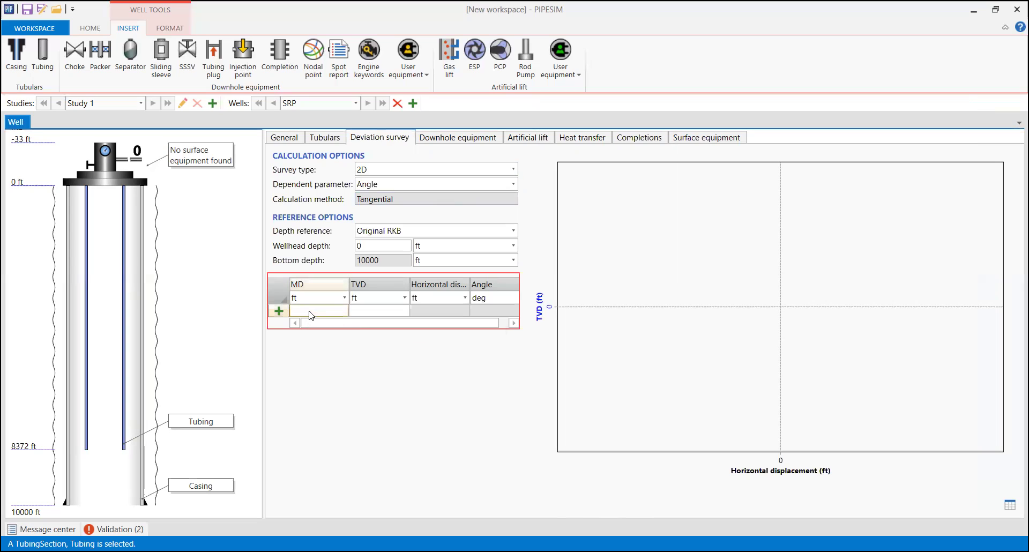
key(ctrl+v)
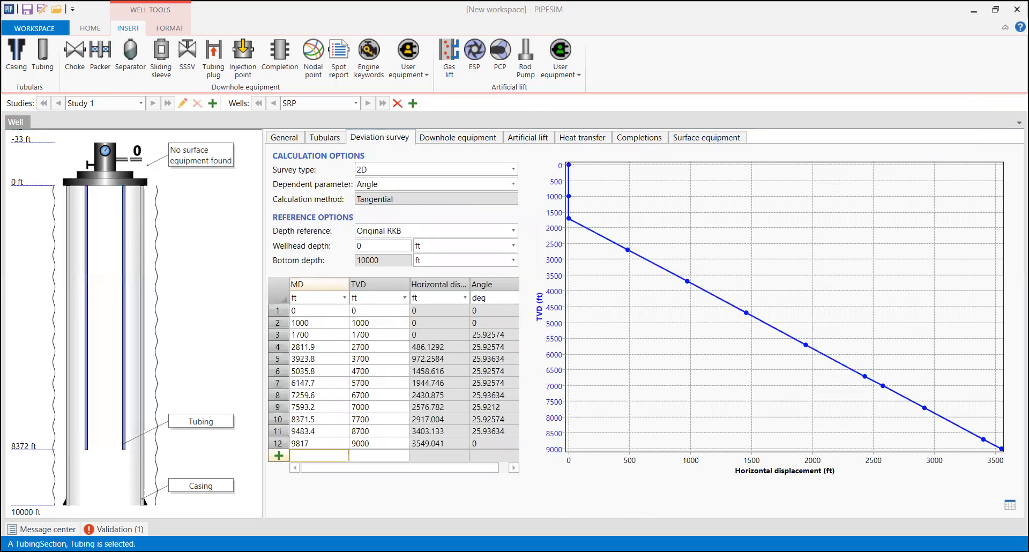
- Check the survey's wellhead depth and read the validation issues listed for the well
click(342, 251)
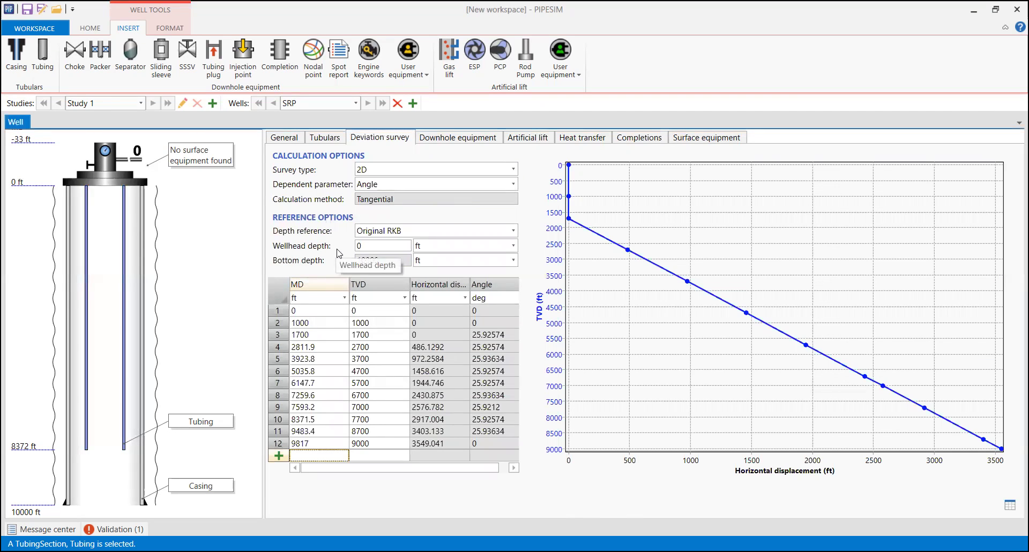
click(361, 246)
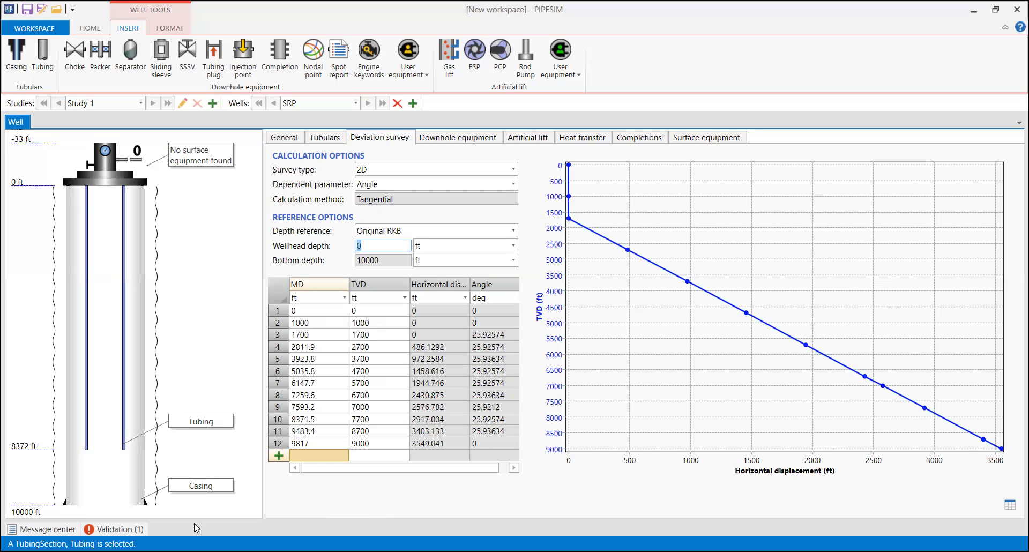
click(114, 530)
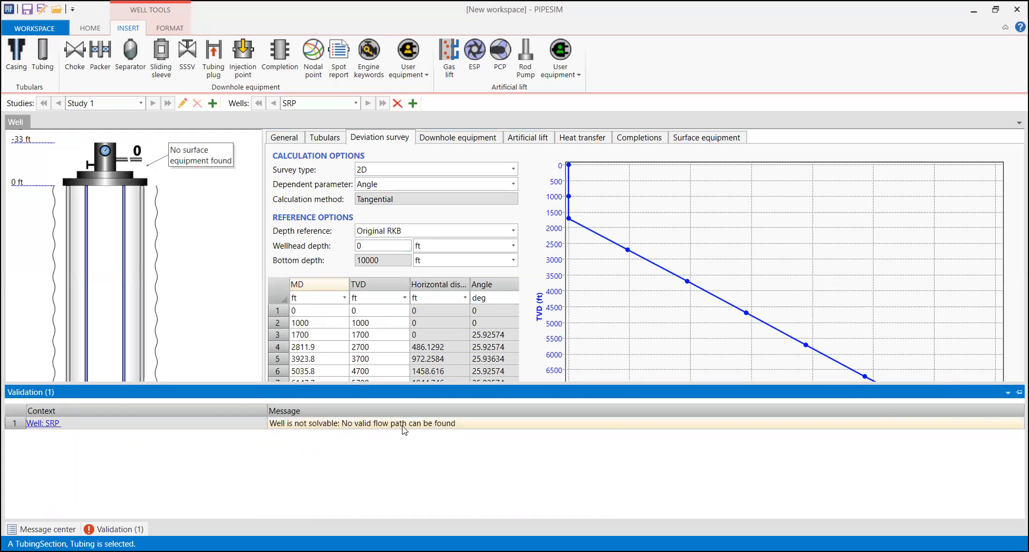
click(1007, 393)
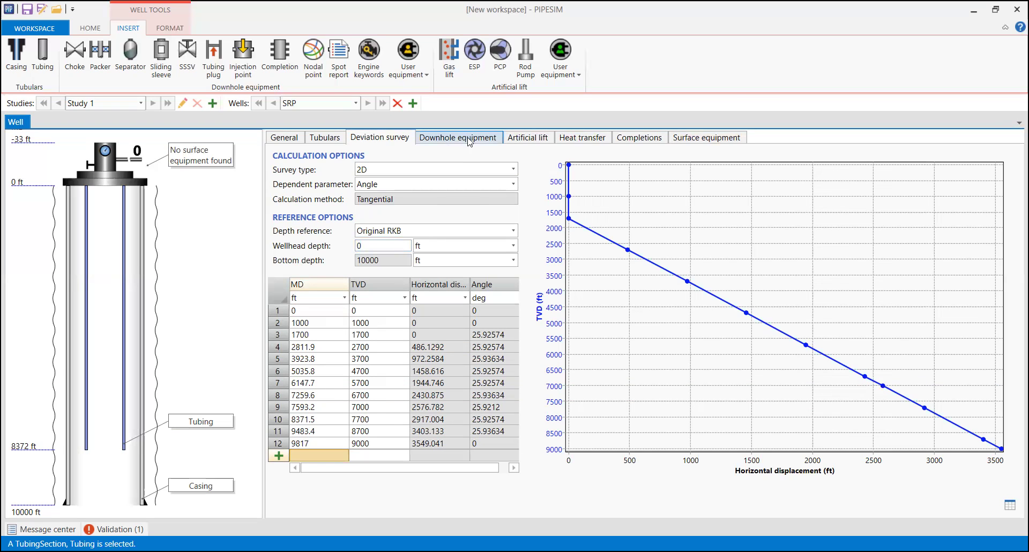
- Add a packer to the downhole equipment at a measured depth of 8360 ft
click(459, 140)
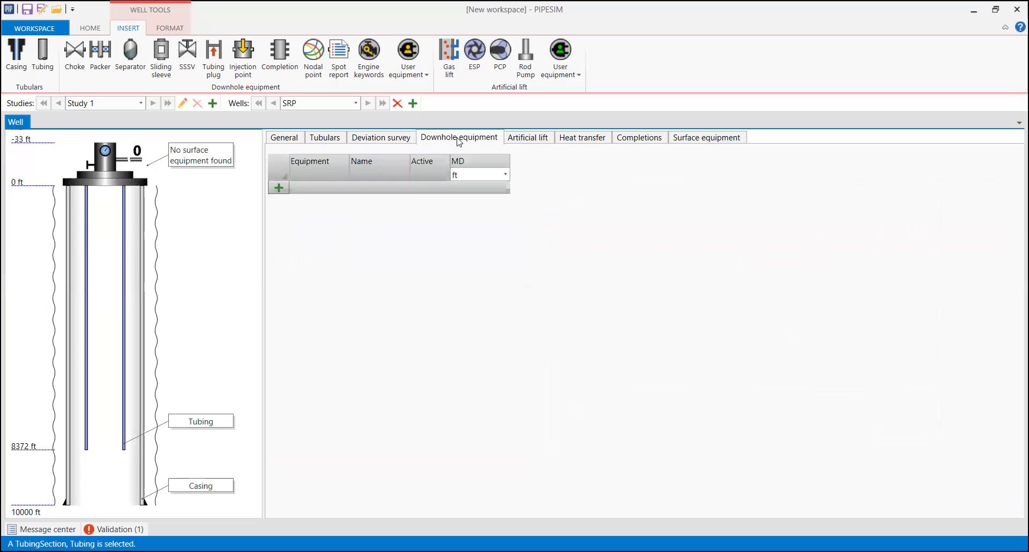
click(278, 188)
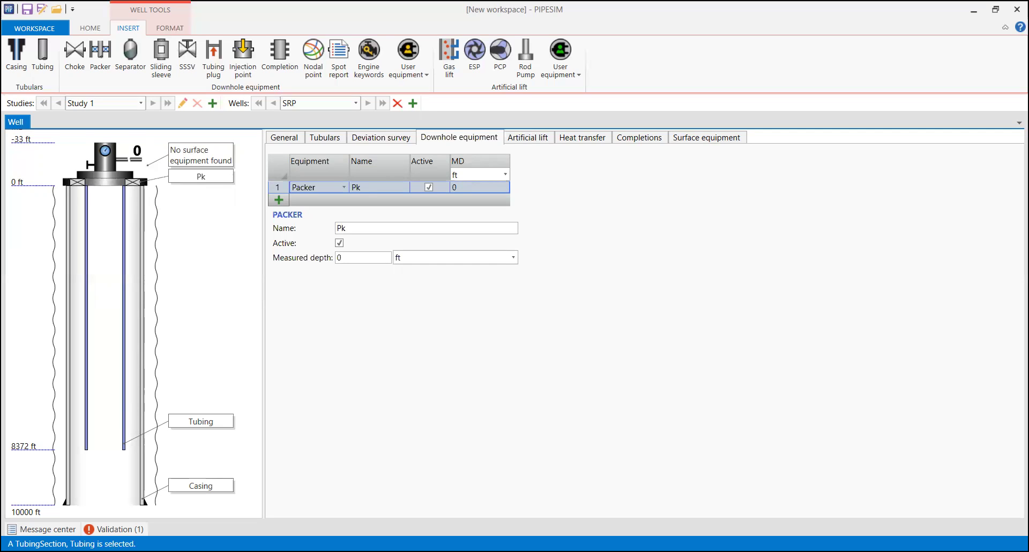
click(477, 186)
text(8360)
key(Return)
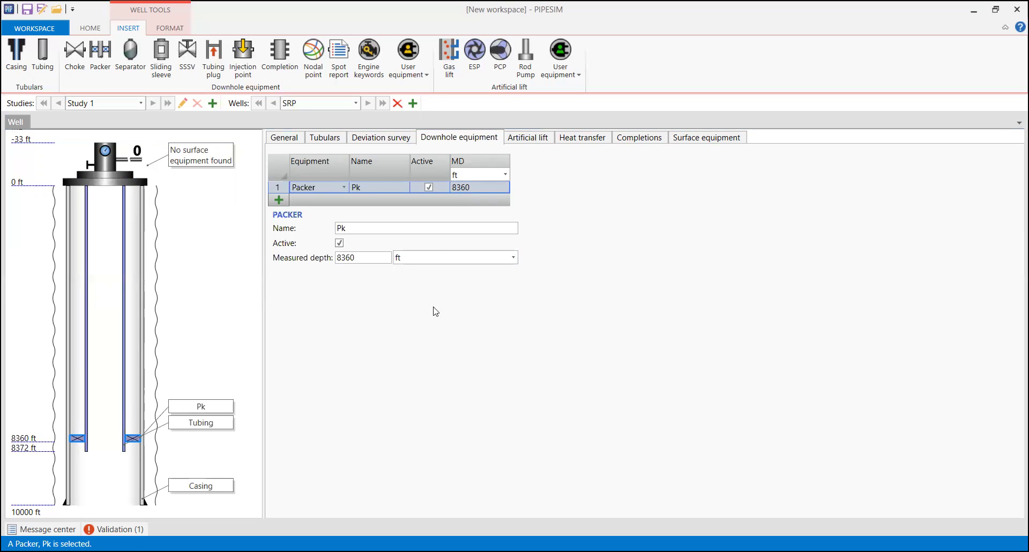
- Add a rod pump as the well's pump lift at a measured depth of 8372 ft
click(535, 138)
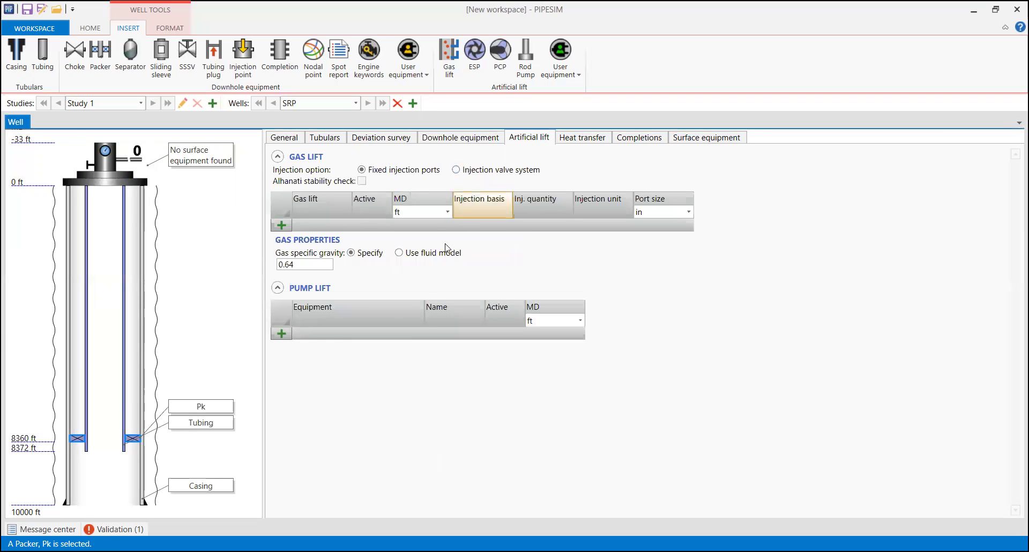
click(284, 333)
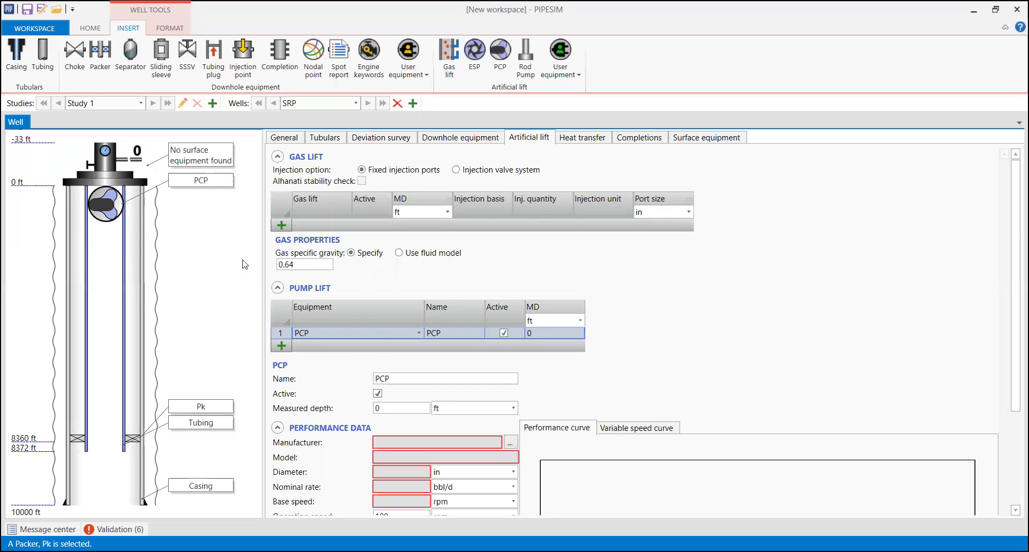
click(419, 332)
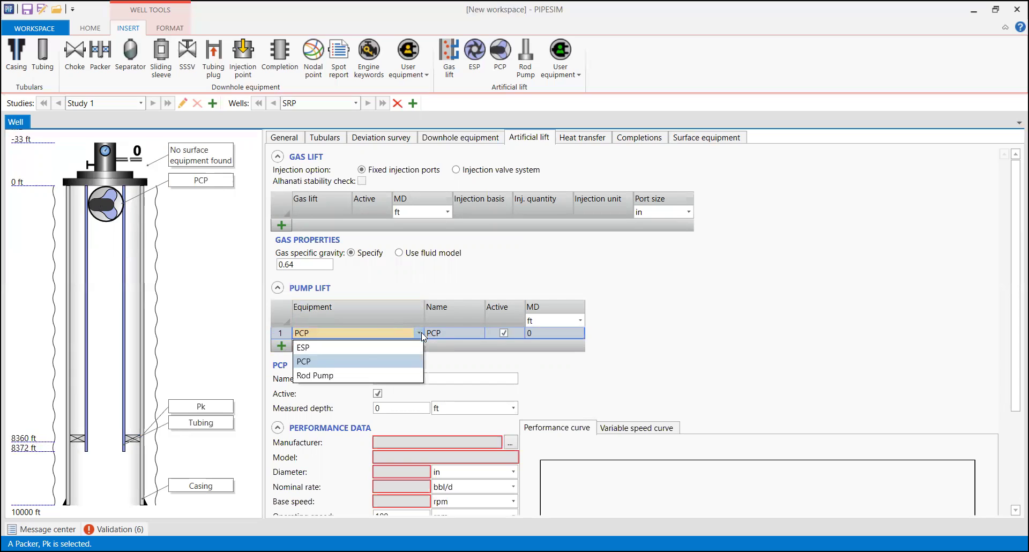
click(342, 376)
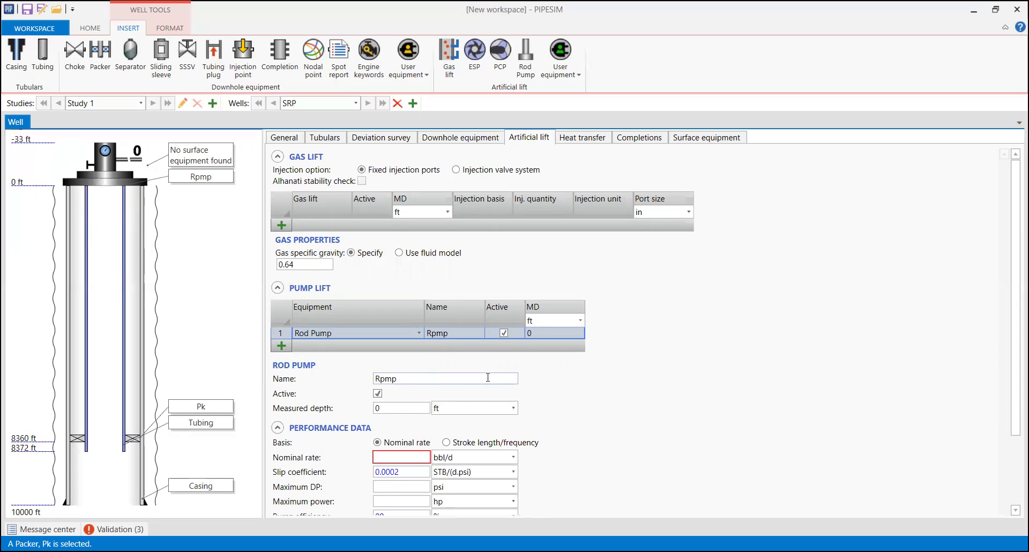
click(386, 411)
text(8372)
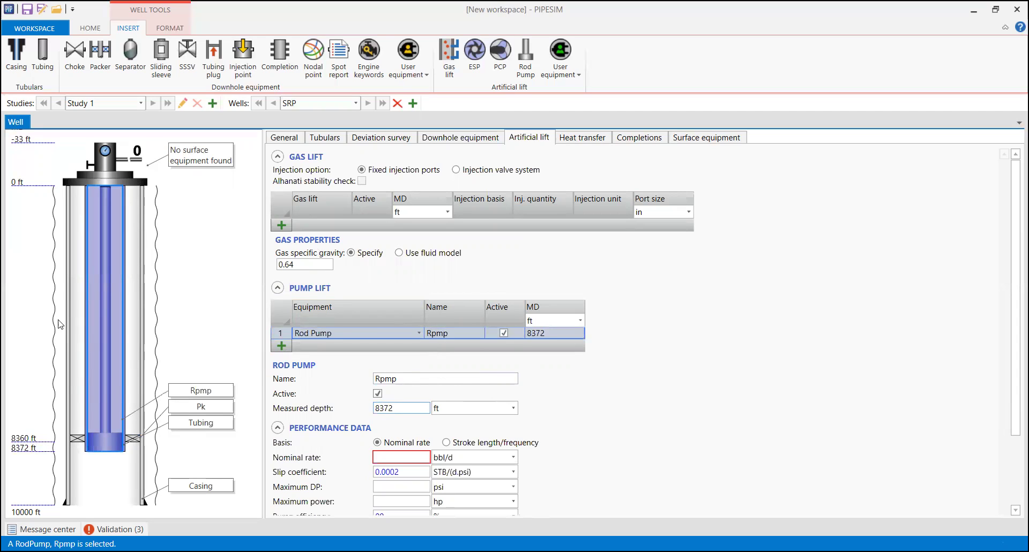
drag(1015, 273, 1015, 370)
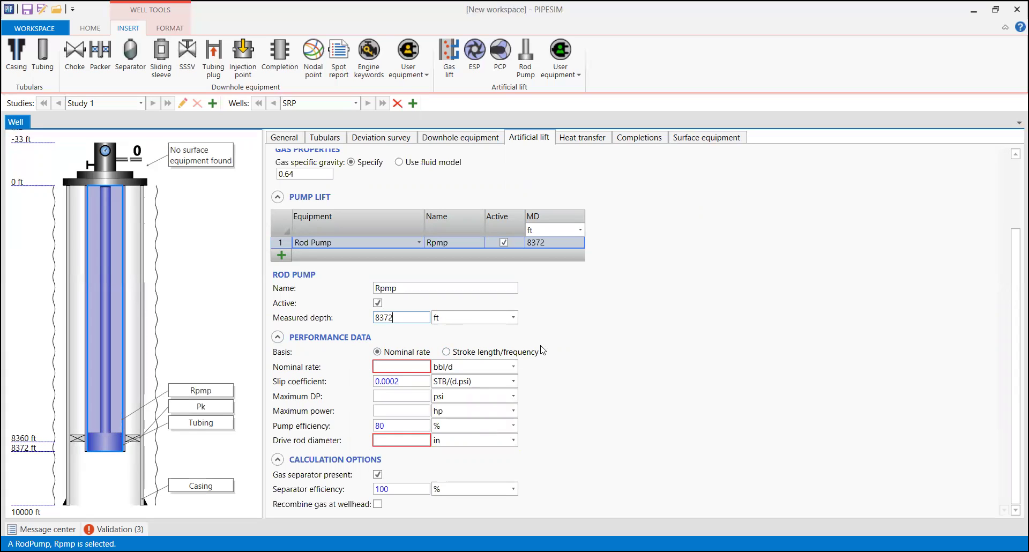
- Base the rod pump performance on stroke length/frequency with 12 strokes per minute, a 108 in stroke length and a 1.25 in plunger diameter
click(467, 354)
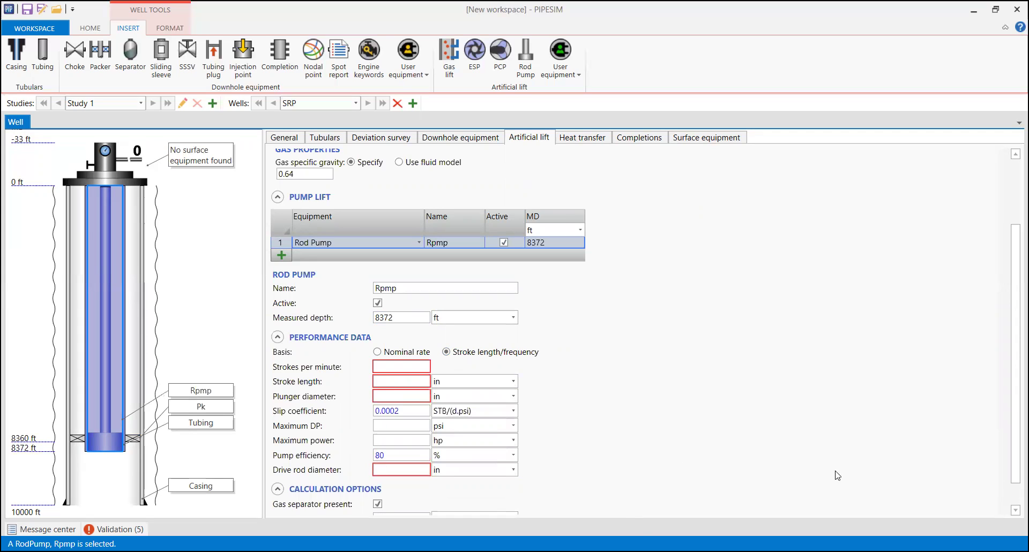
scroll(1014, 494, down, 1)
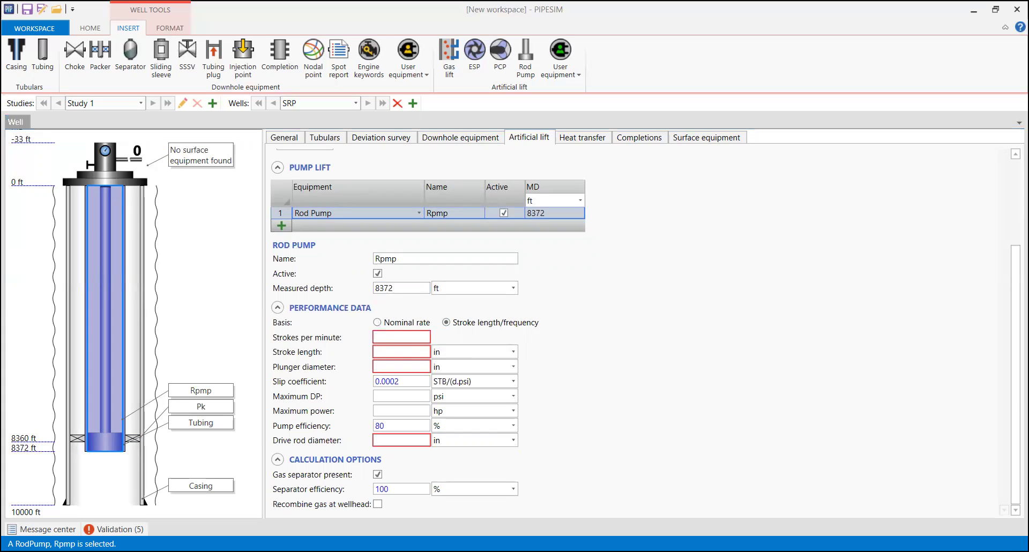
click(401, 337)
text(12)
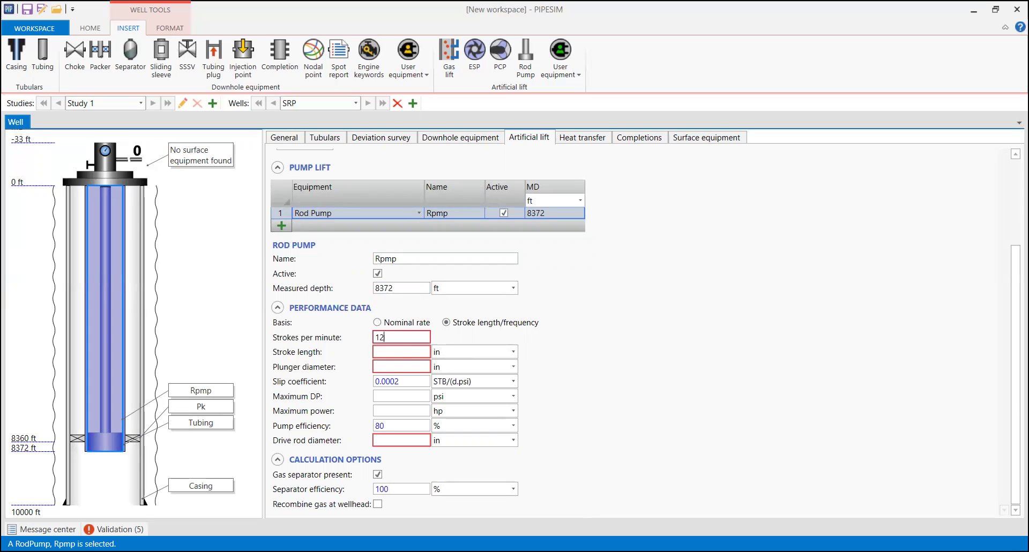
key(Tab)
text(108)
key(Tab)
text(1.25)
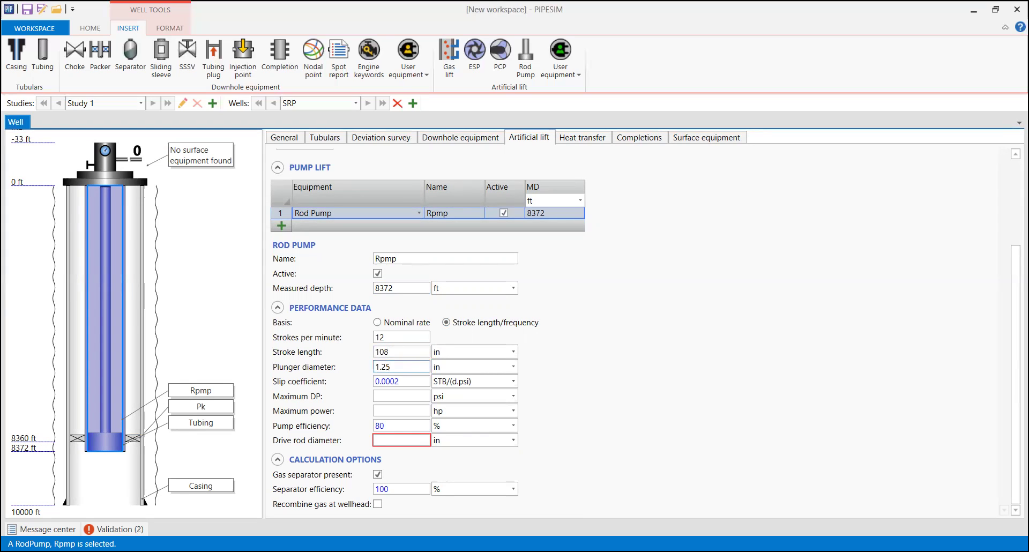
- Set the rod pump's slip coefficient to 0.002 STB/(d.psi) and its maximum DP to 3000 psi
key(alt+Tab)
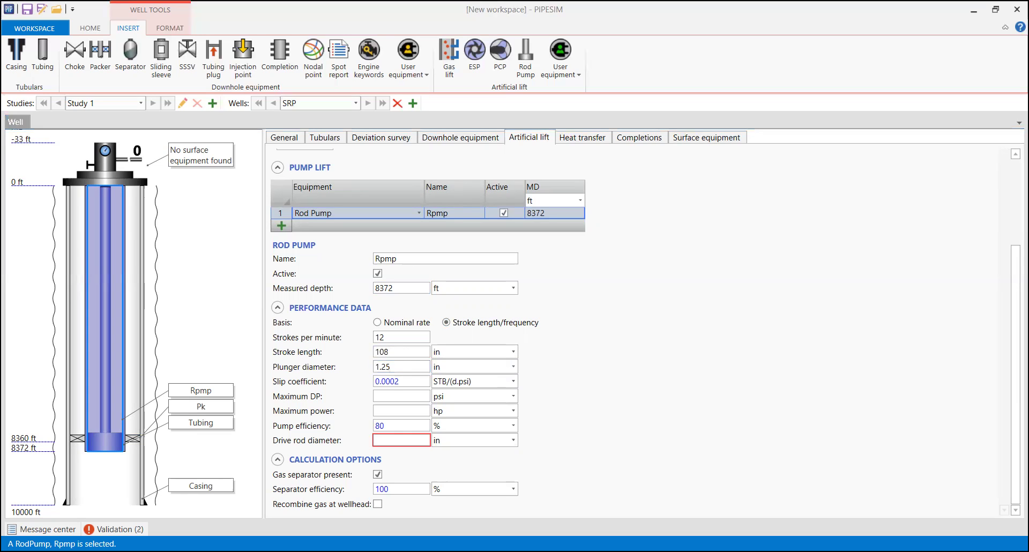
click(395, 381)
click(395, 381)
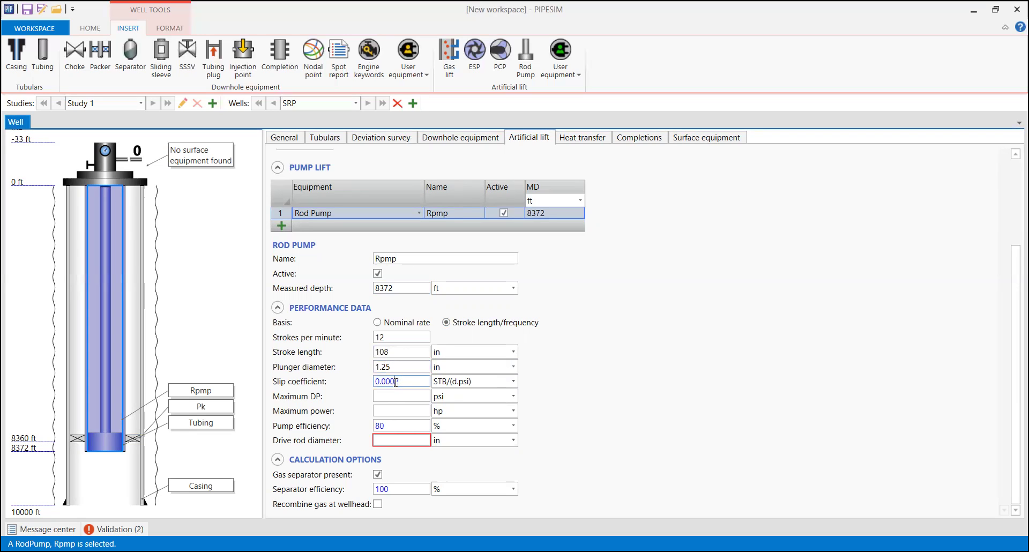
key(BackSpace)
click(407, 397)
key(alt+Tab)
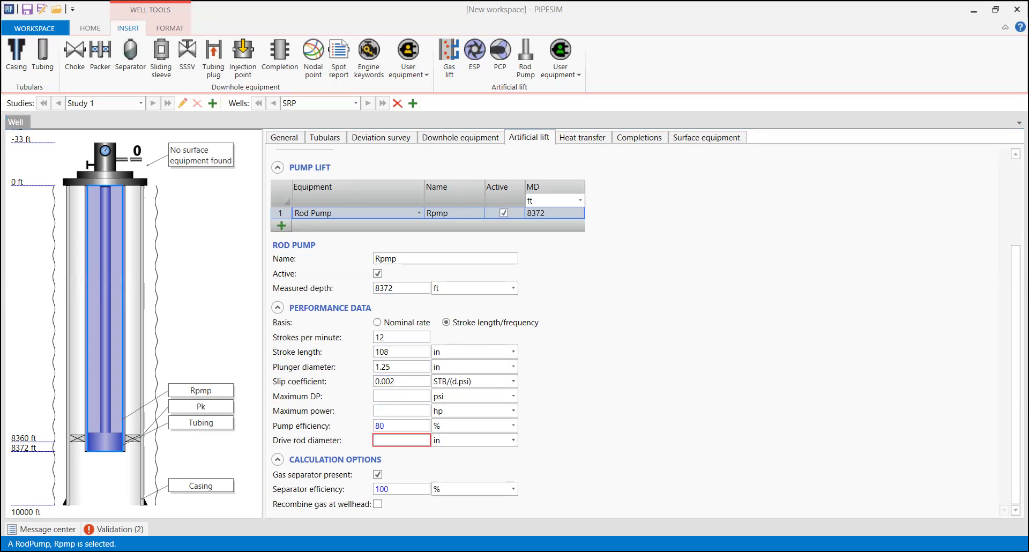
click(411, 398)
text(3000)
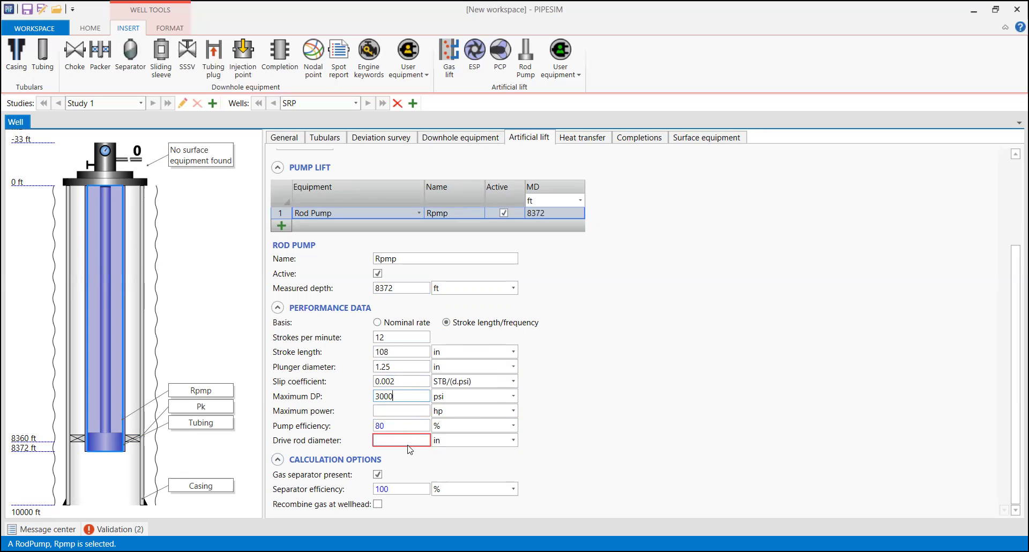
- Set the rod pump's maximum power to 300 hp and its pump efficiency to 70%
click(391, 410)
key(alt+Tab)
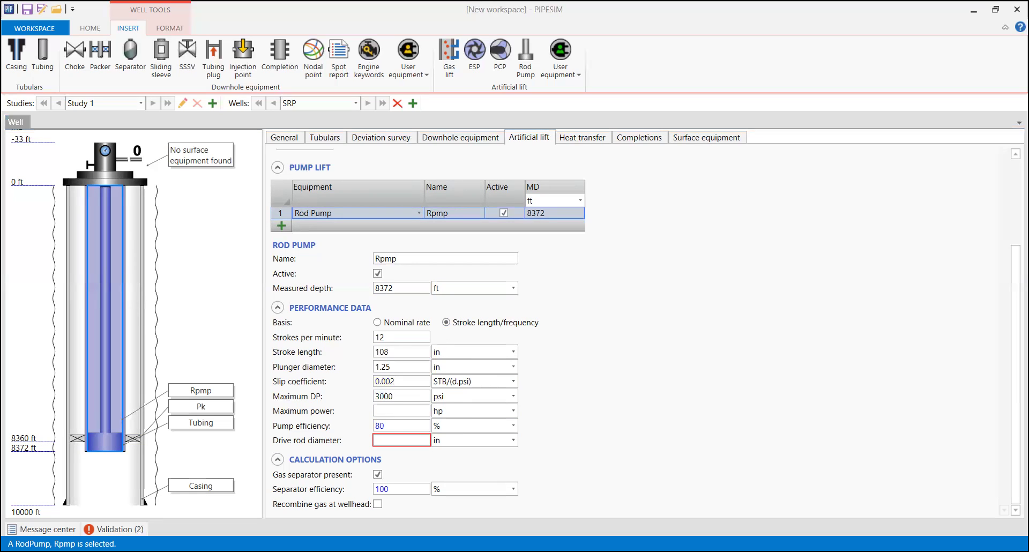
key(alt+Tab)
text(300)
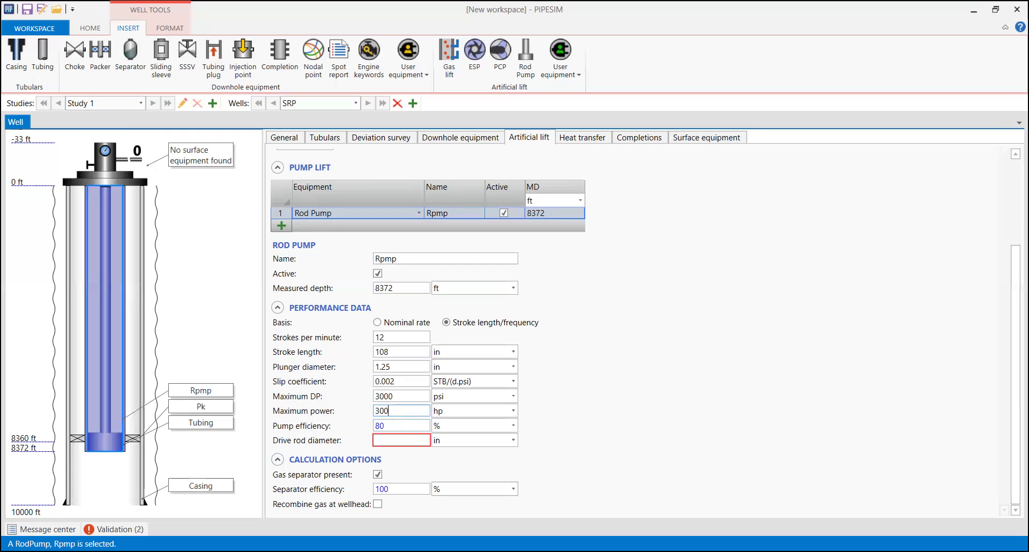
key(alt+Tab)
key(alt+Tab)
key(Tab)
text(70)
- Set the rod pump's drive rod diameter to 0.875 in
key(alt+Tab)
key(alt+Tab)
key(alt+Tab)
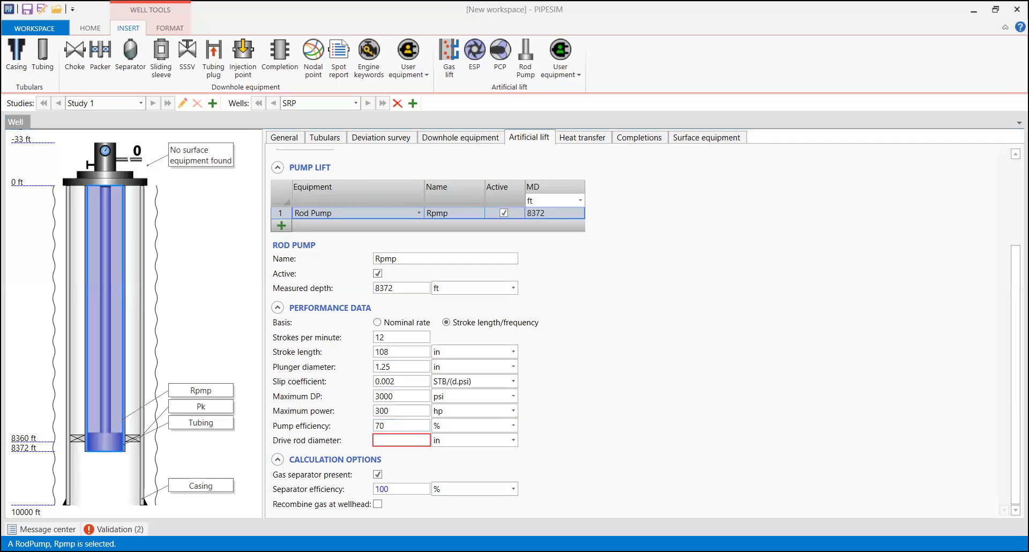
key(alt+Tab)
key(Tab)
text(0.)
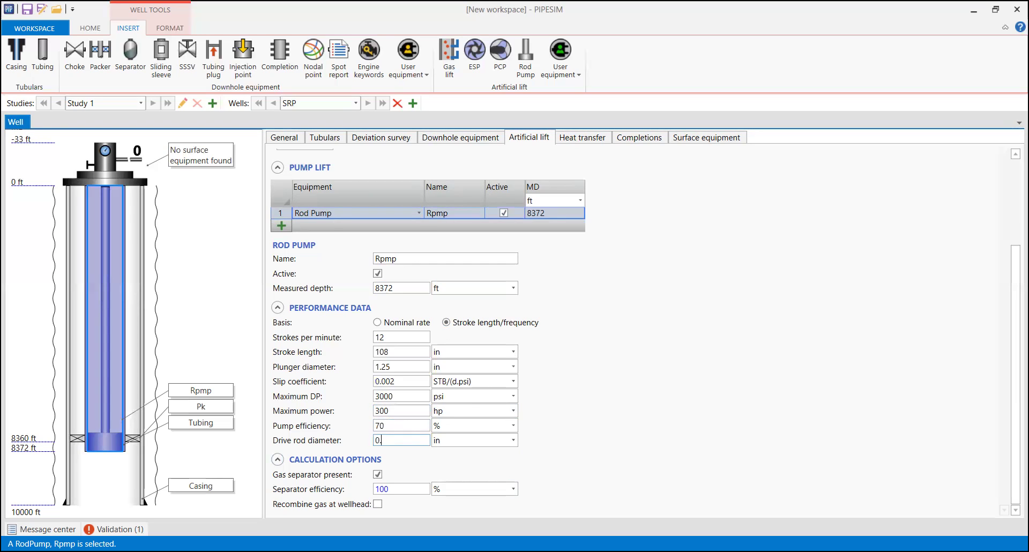
text(875)
key(Return)
- Set the gas separator efficiency to 80% in the rod pump's calculation options
drag(403, 488, 358, 490)
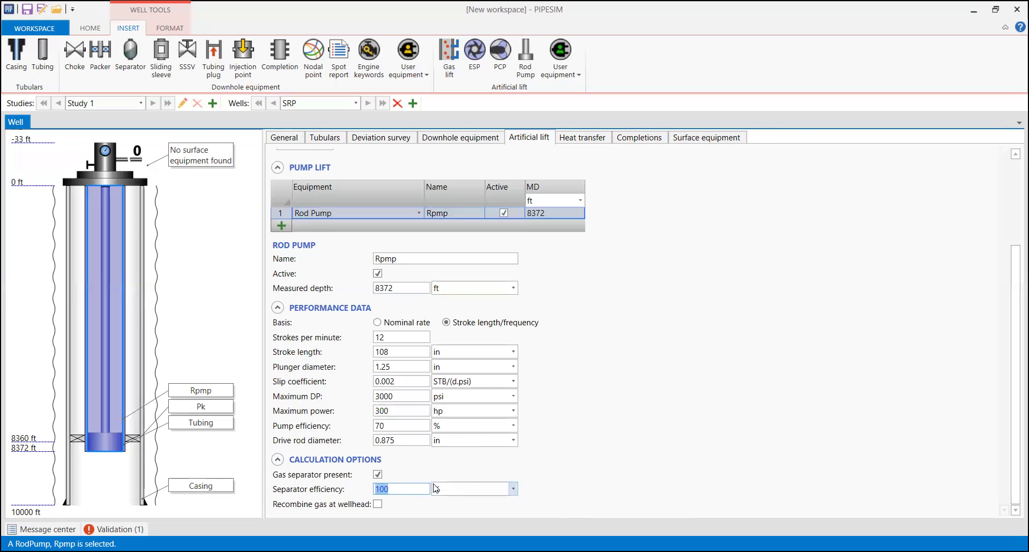
text(80)
click(489, 526)
click(1012, 224)
drag(1013, 224, 1014, 338)
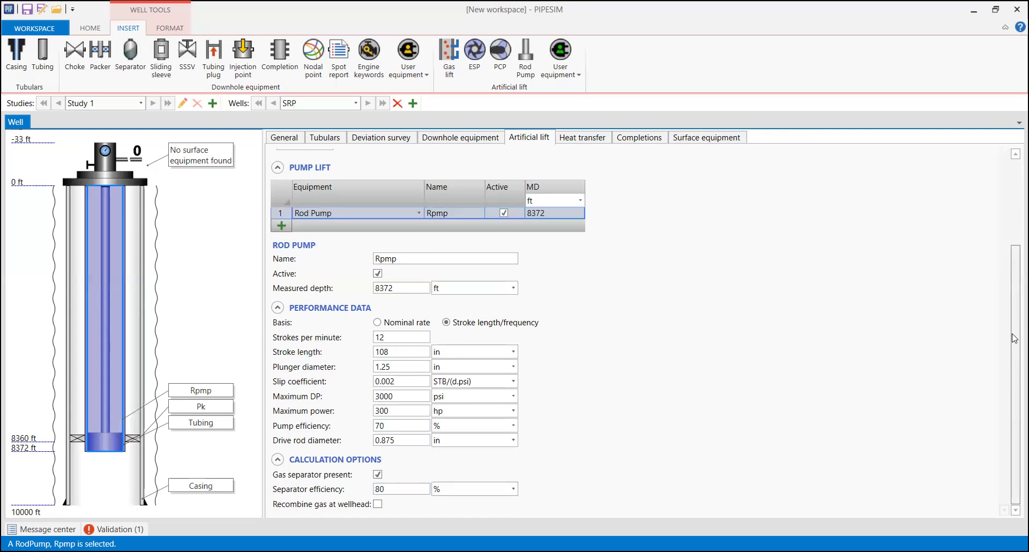
- Set the heat transfer U value and ambient temperature inputs to Multiple and paste MD/temperature/U value rows 0/50/2 and 9817/216/2
click(599, 137)
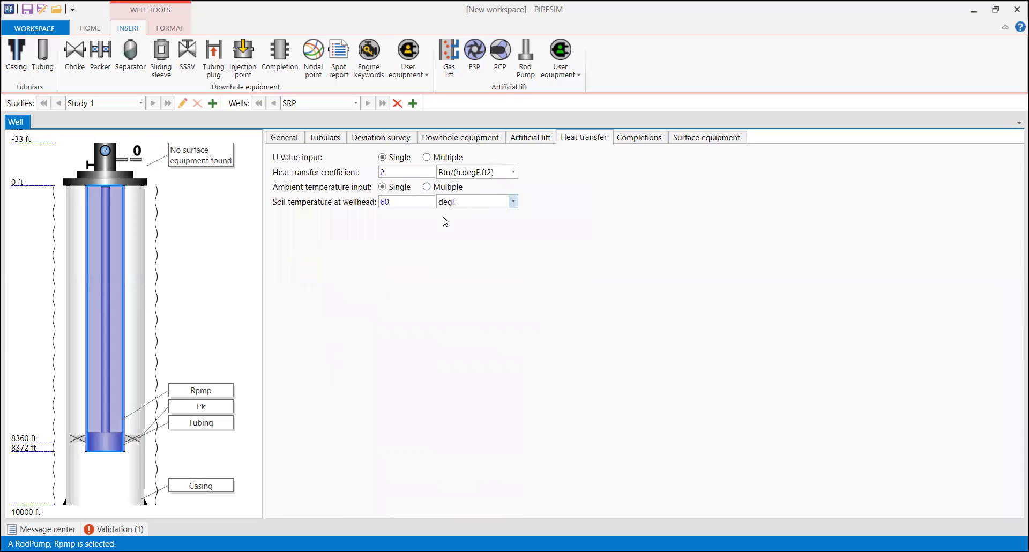
click(427, 157)
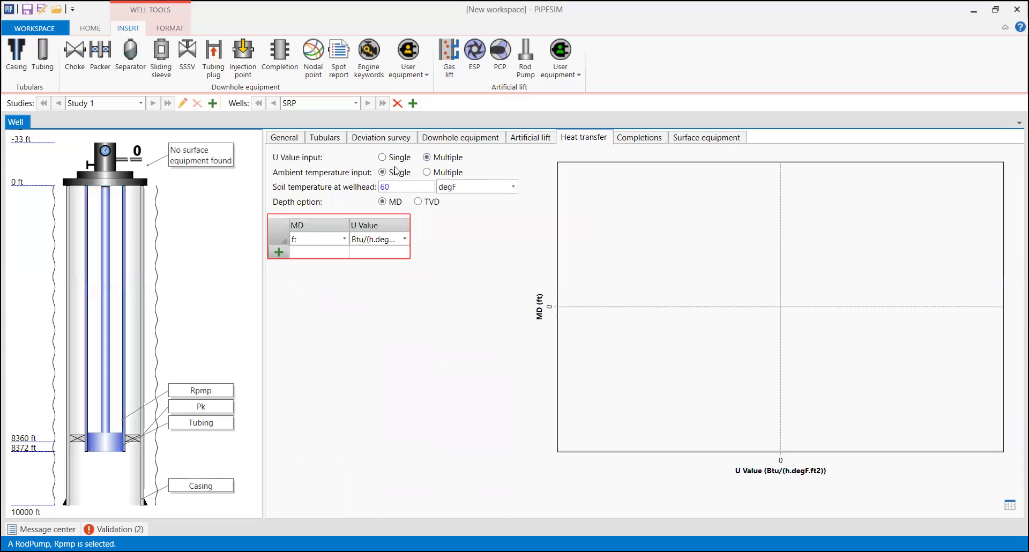
click(427, 172)
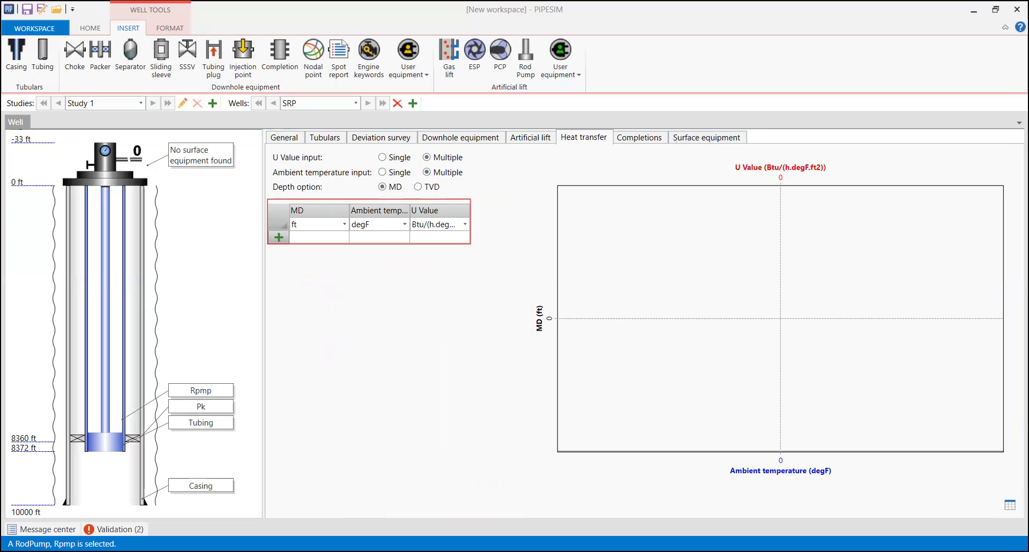
click(325, 242)
key(ctrl+v)
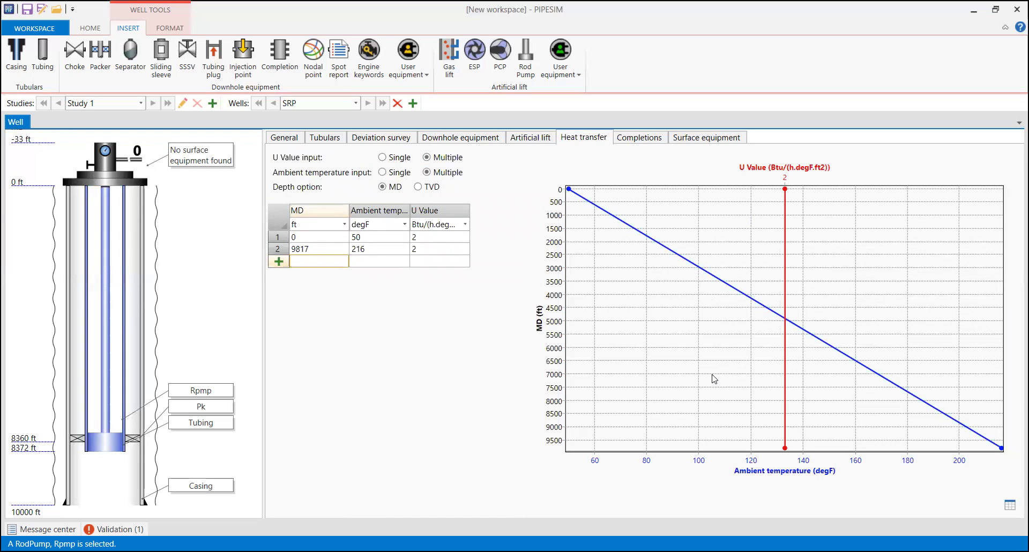
- Add a vertical, single-point perforation completion at a middle measured depth of 9817 ft
click(632, 141)
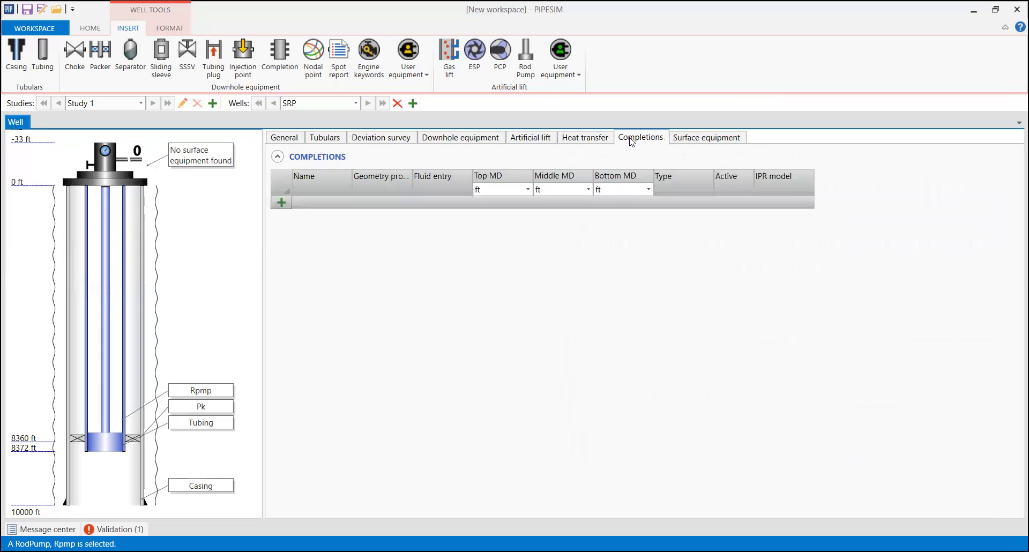
click(280, 202)
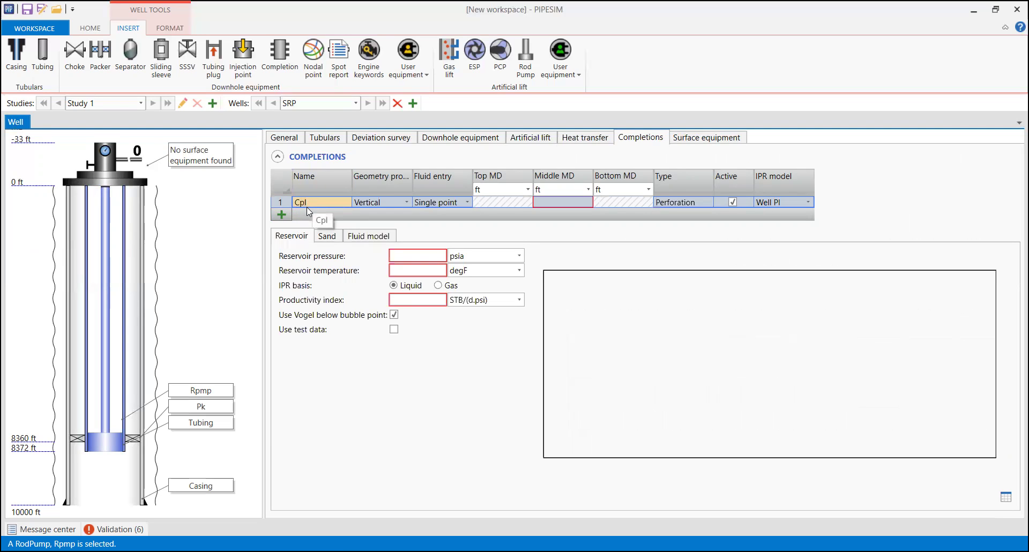
click(380, 202)
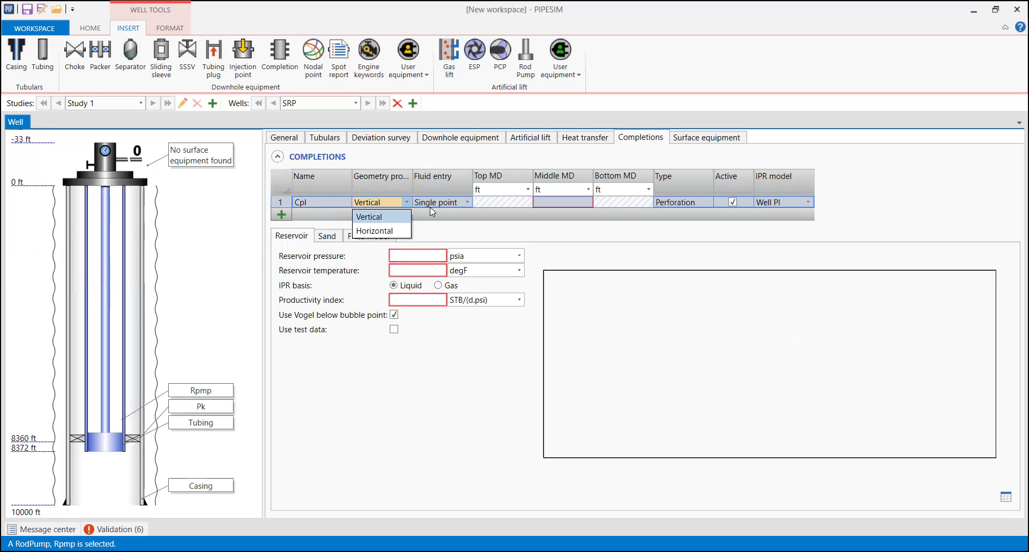
click(450, 200)
click(546, 202)
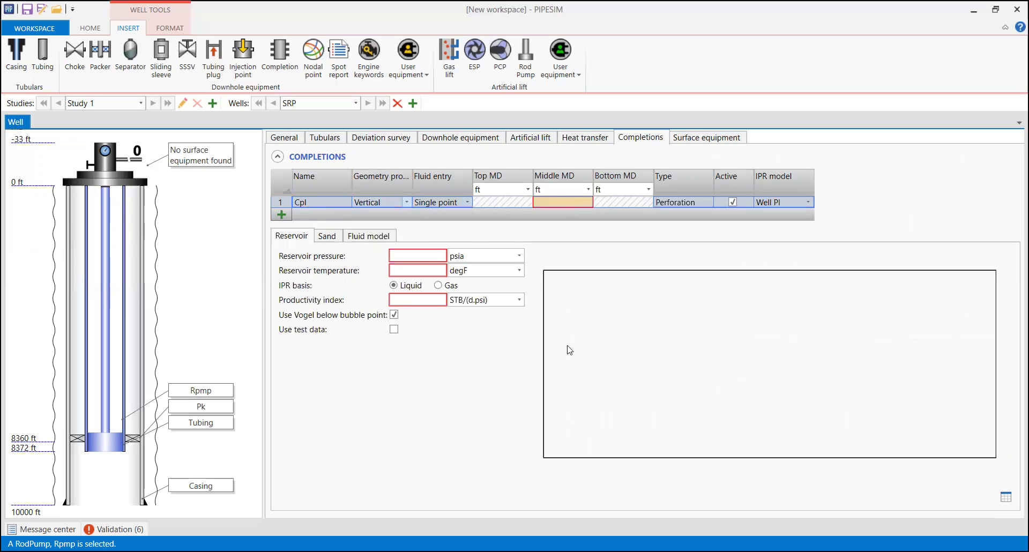
click(600, 550)
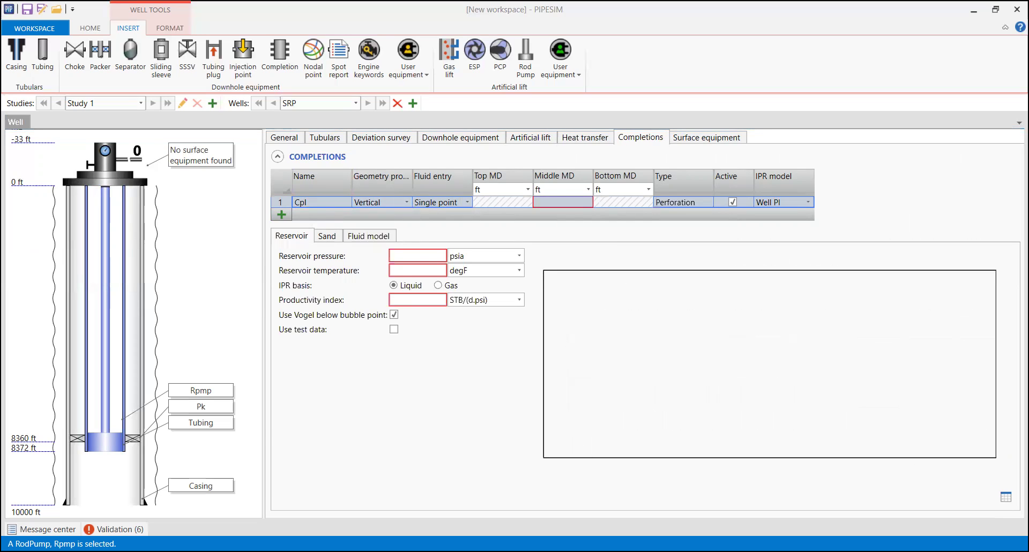
click(566, 202)
text(9817)
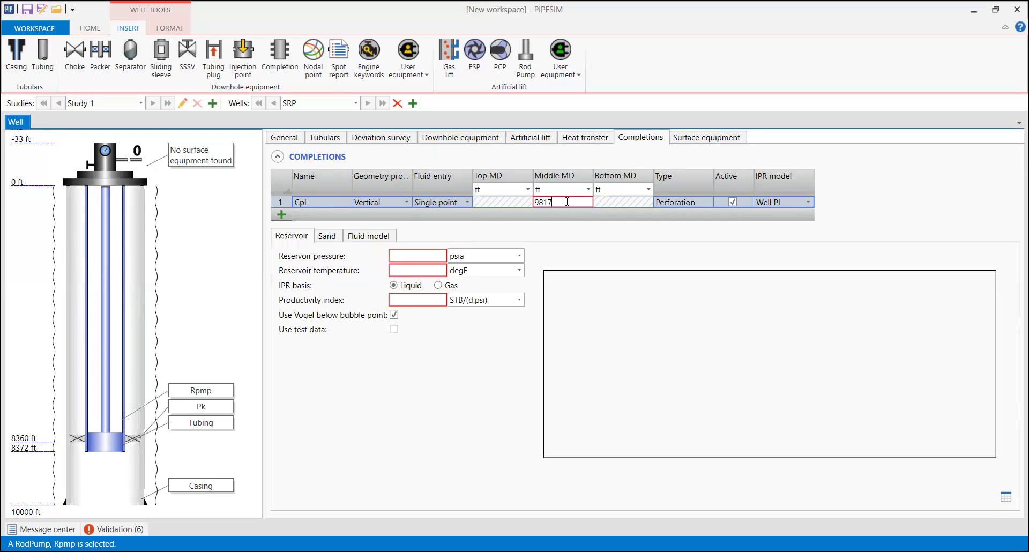
key(Return)
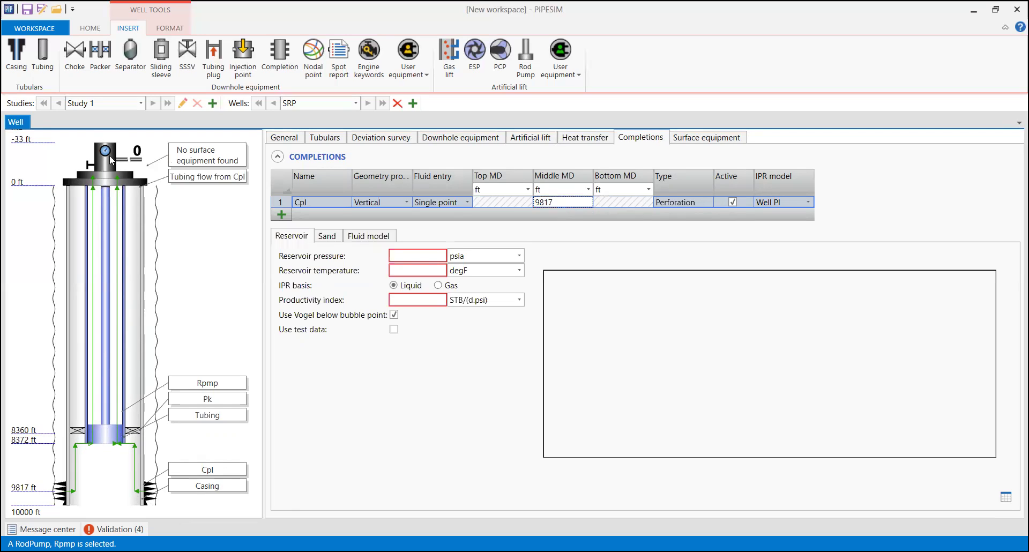
- Set the completion's reservoir pressure to 1800 psia and reservoir temperature to 216 degF
key(alt+Tab)
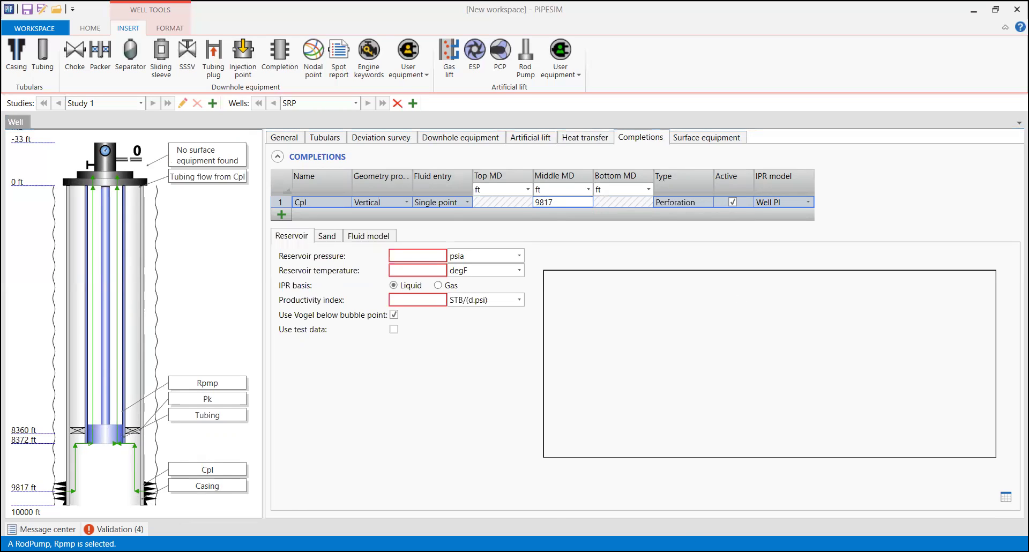
click(417, 256)
text(1800)
key(Return)
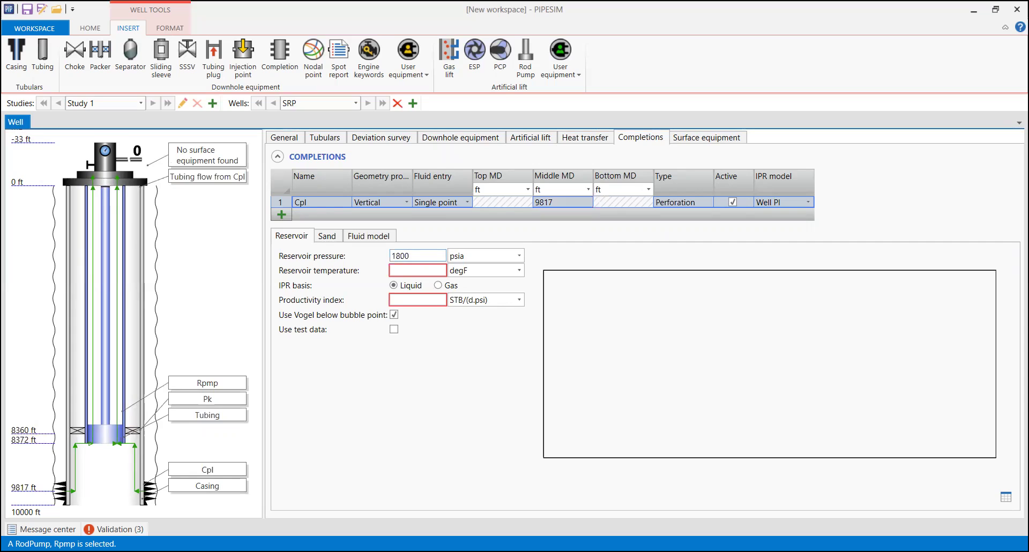
key(alt+Tab)
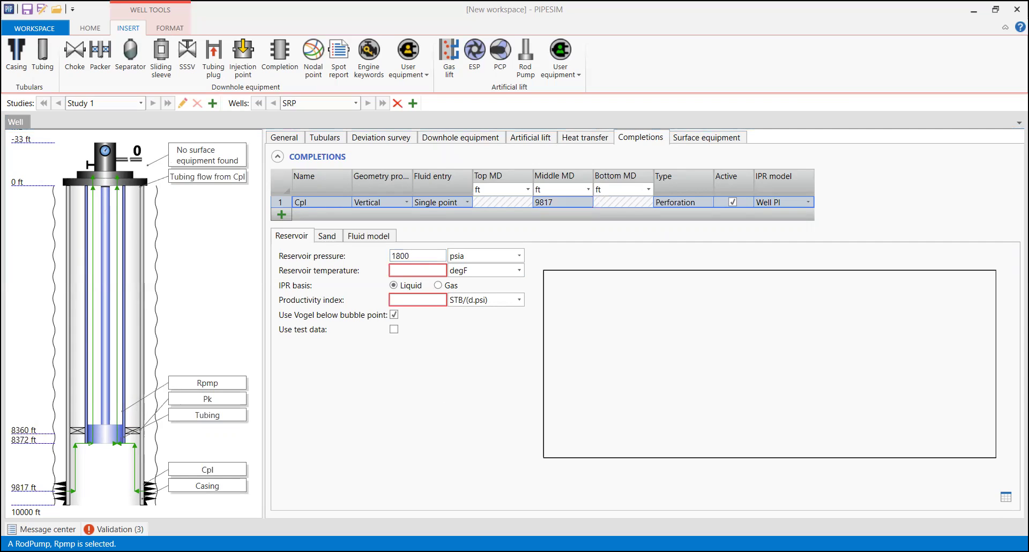
key(alt+Tab)
key(Tab)
text(216)
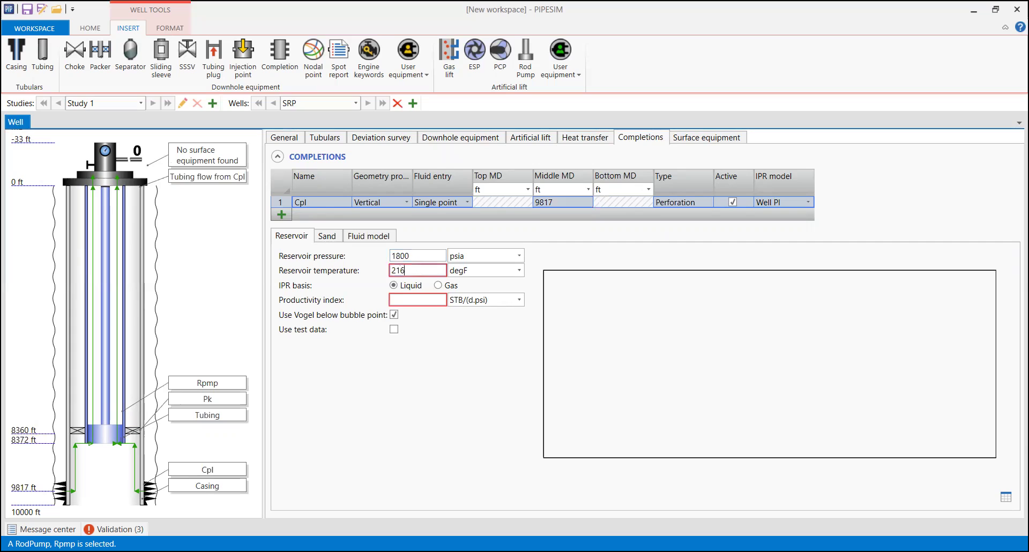
key(Return)
- Change the completion's IPR model to Vogel and set the AOFP to 520 STB/d
key(alt+Tab)
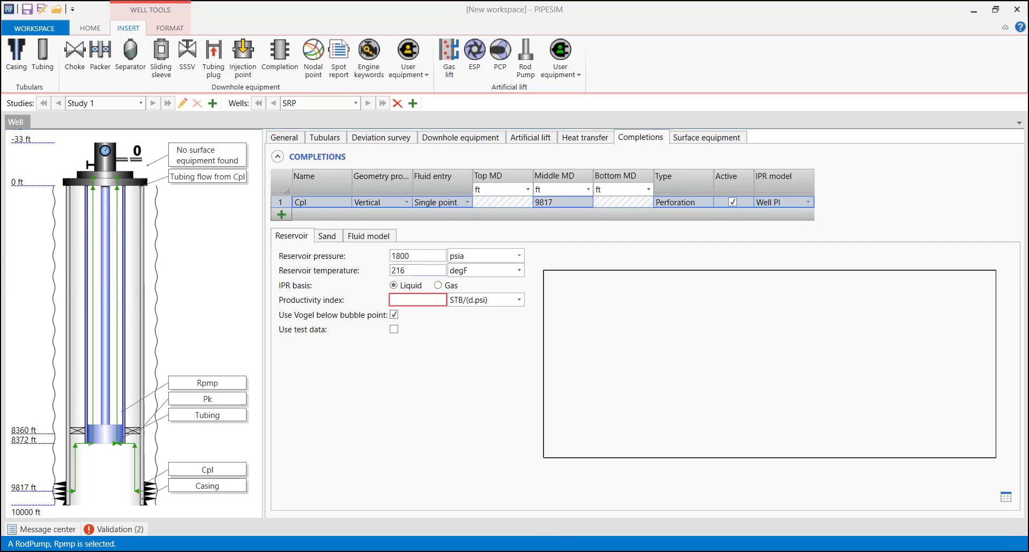
key(alt+Tab)
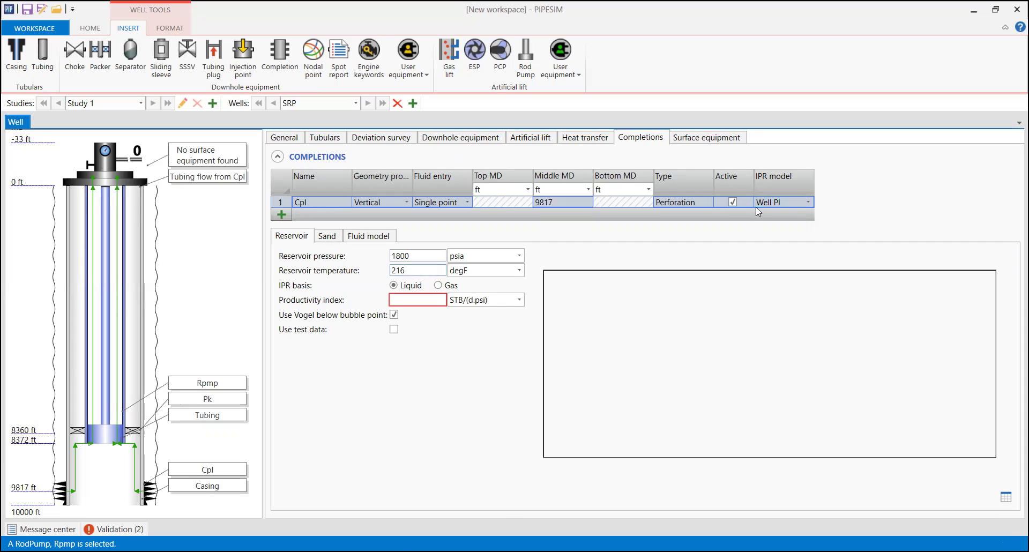
click(779, 202)
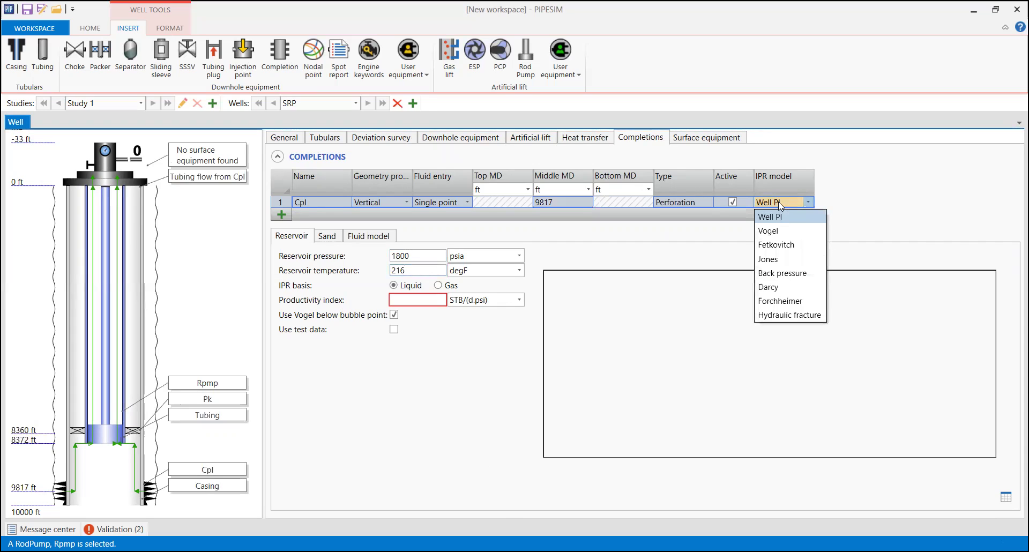
click(778, 231)
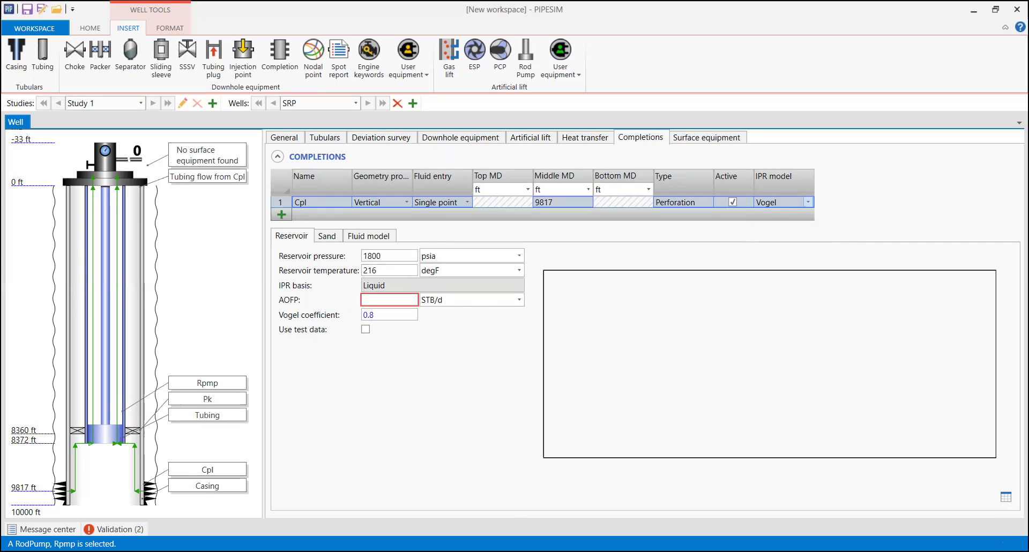
click(382, 299)
text(520)
key(Return)
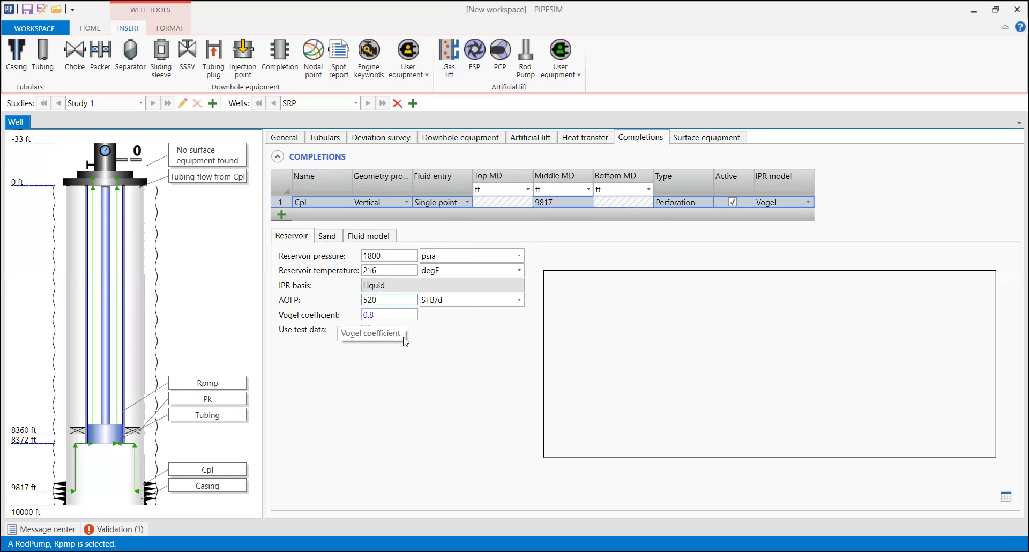
key(Tab)
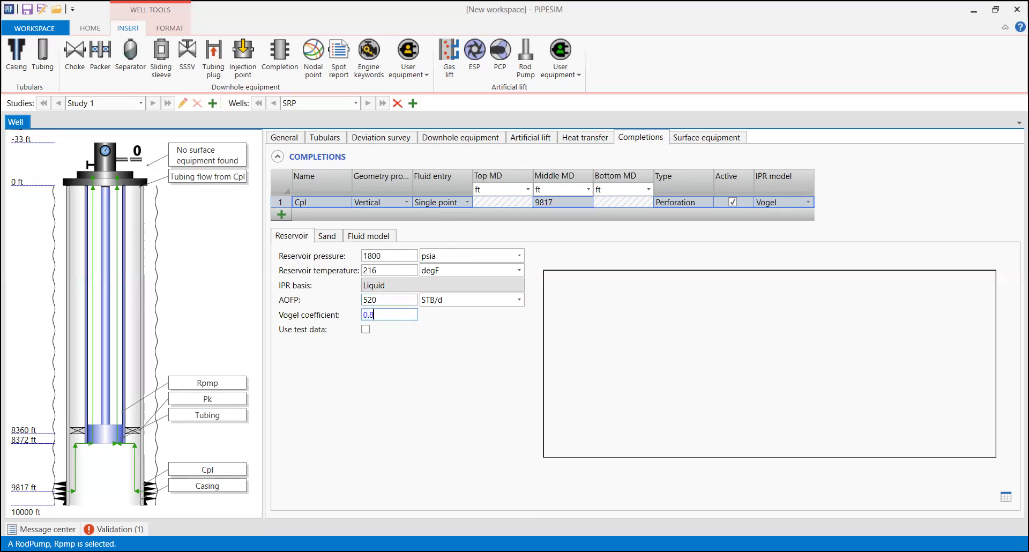
- Create a new fluid model for the completion from the Light Oil + Gas template and name it Oil
click(427, 342)
click(382, 236)
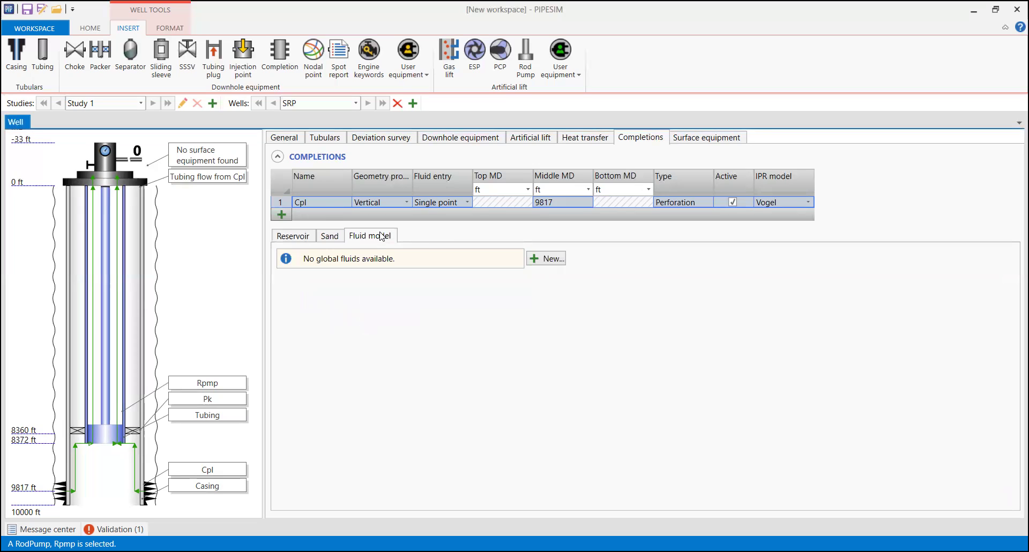
click(547, 261)
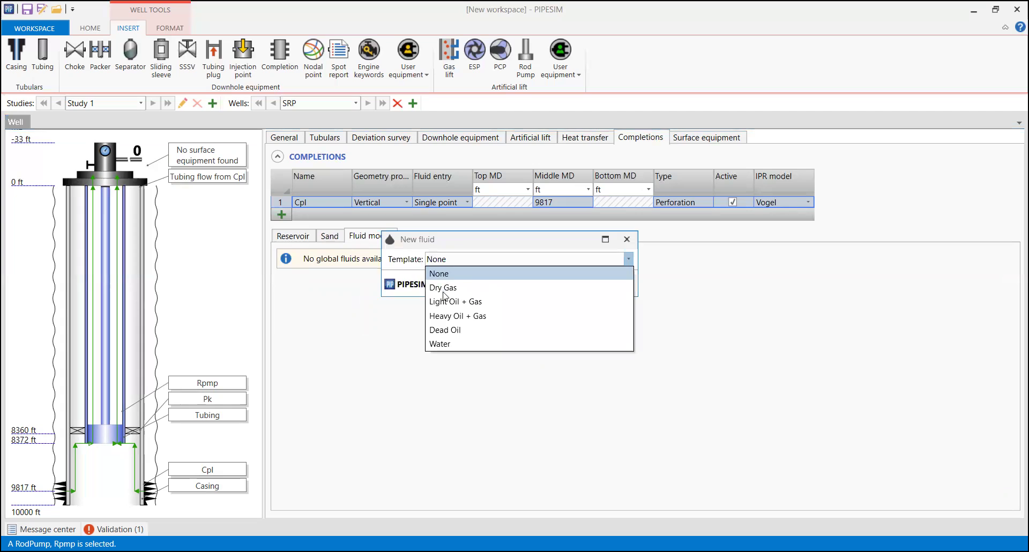
click(484, 301)
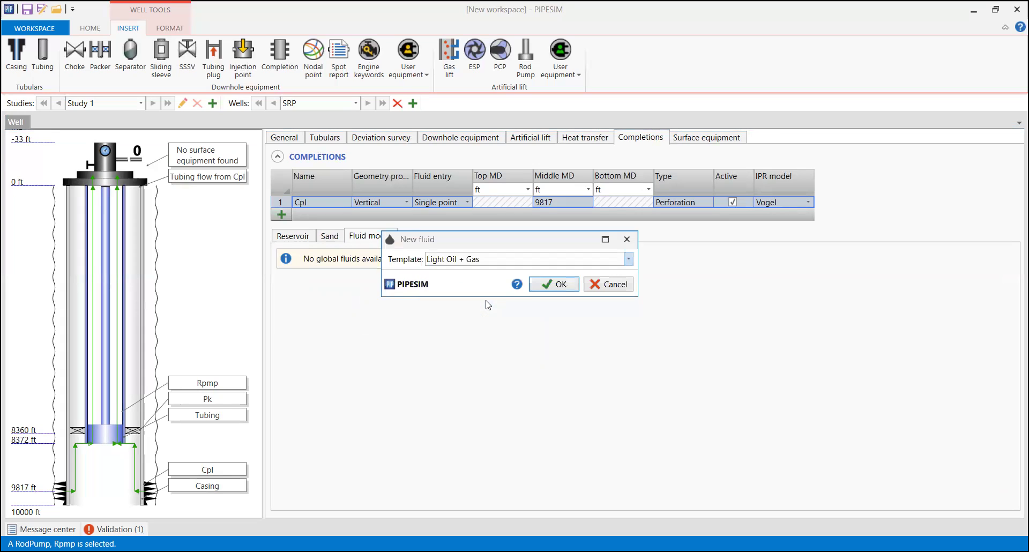
click(551, 288)
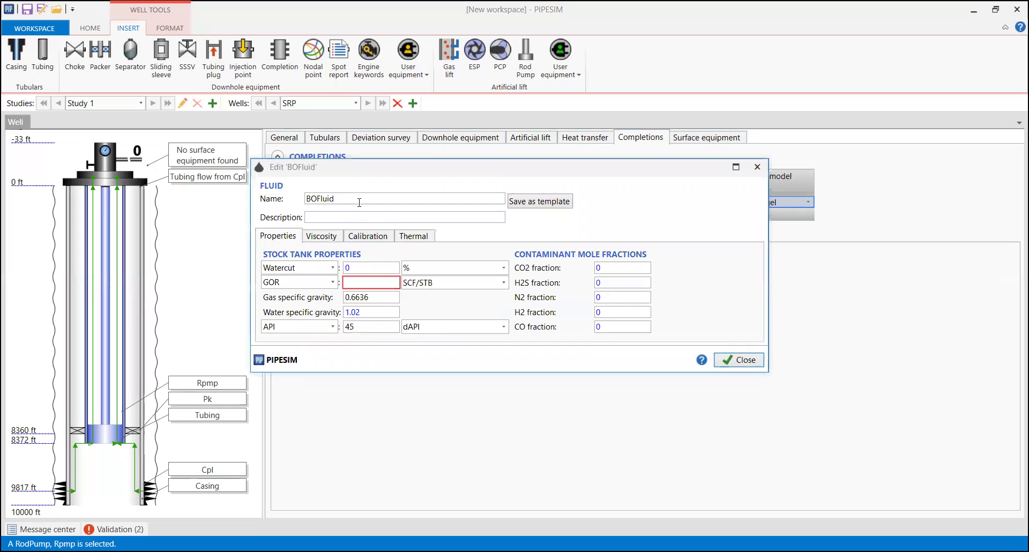
text(Oi)
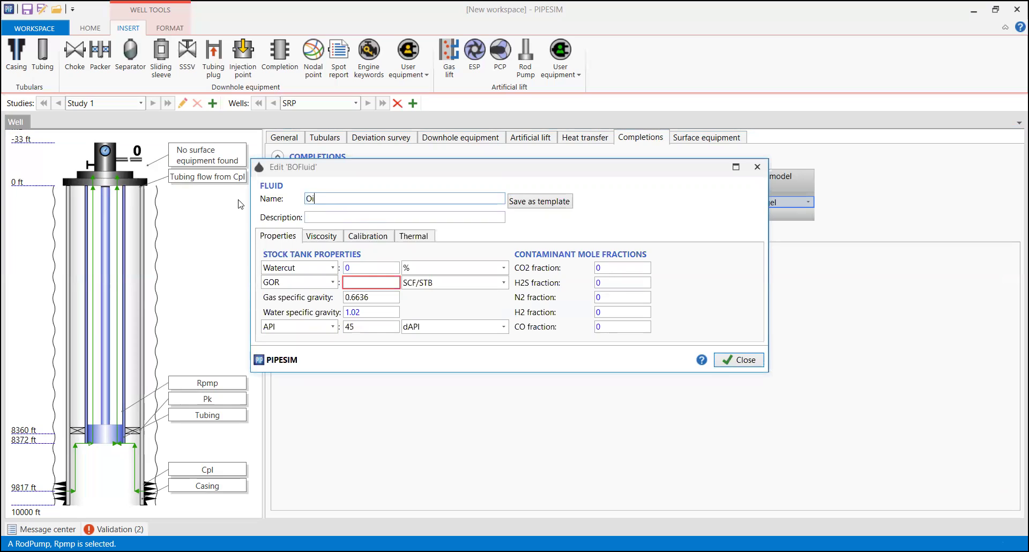
text(l)
key(Return)
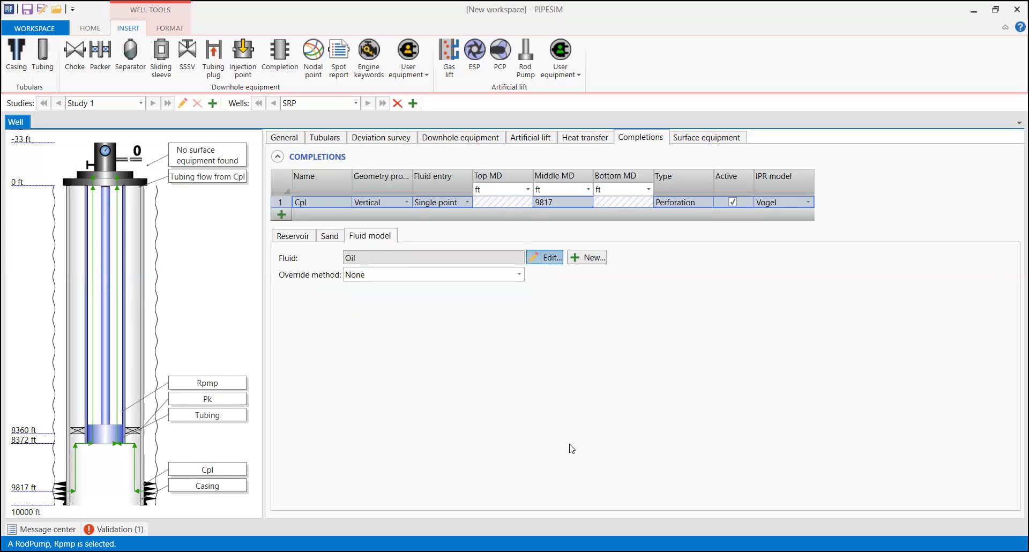
- Set the Oil fluid's watercut to 50 %, GOR to 300 SCF/STB and gas specific gravity to 0.67
key(Return)
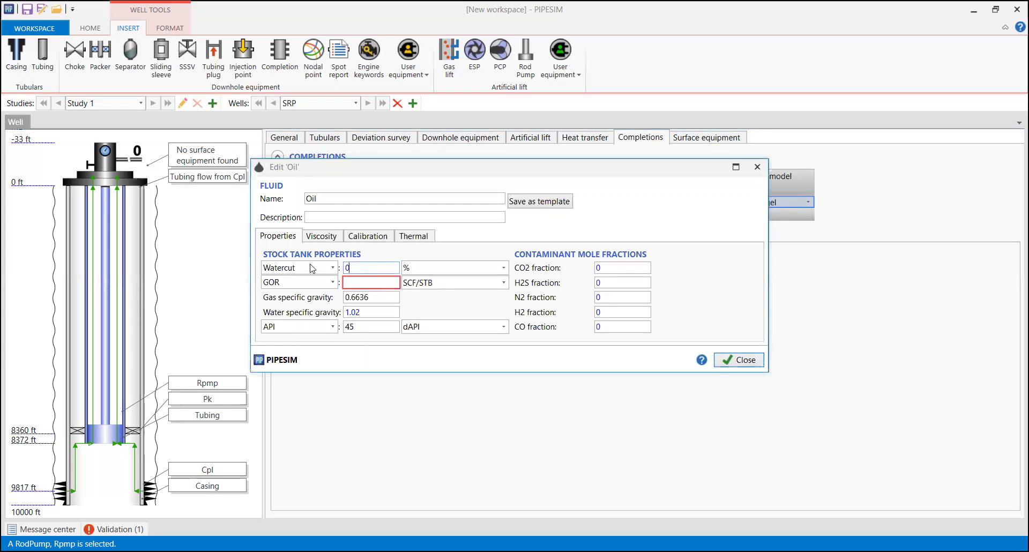
text(50)
click(388, 283)
text(300)
click(395, 302)
key(End)
text(067)
key(BackSpace)
key(BackSpace)
key(BackSpace)
key(BackSpace)
key(BackSpace)
key(BackSpace)
text(7)
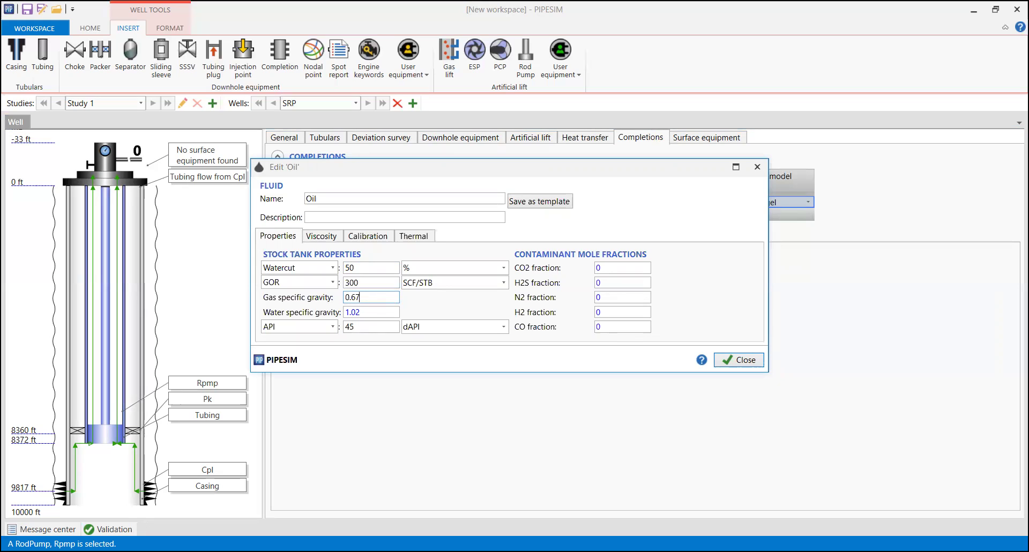
- Set the Oil fluid's water specific gravity to 1.03 and its API gravity to 32 dAPI
key(alt+Tab)
key(alt+Tab)
click(389, 311)
key(BackSpace)
text(3)
key(alt+Tab)
drag(361, 327, 308, 327)
text(32)
- Enter a CO2 mole fraction of 0.01 and an N2 mole fraction of 0.004, and finish editing the fluid
key(alt+Tab)
click(650, 268)
text(.0)
key(alt+Tab)
click(597, 278)
text(.01)
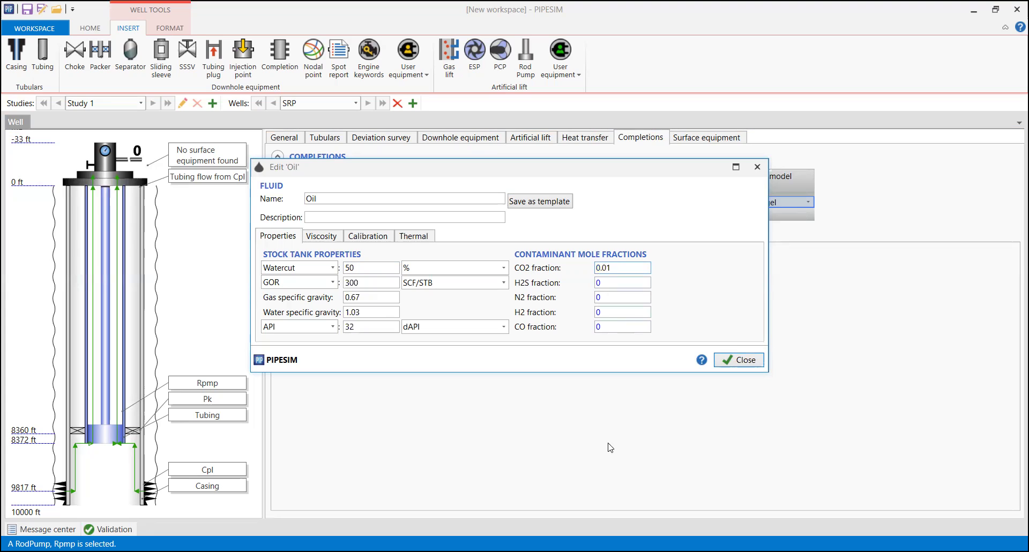
key(alt+Tab)
click(604, 297)
text(.004)
click(743, 361)
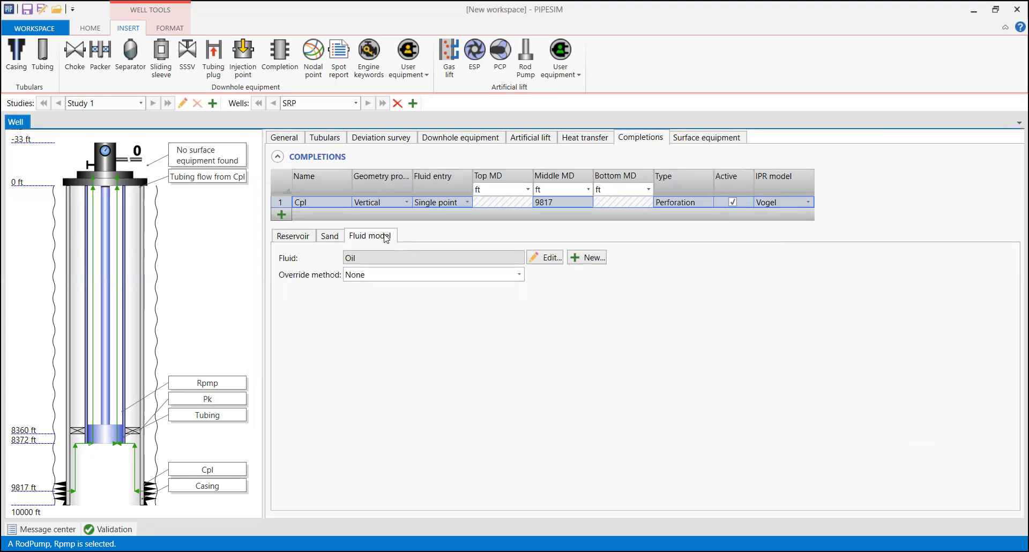
- Check the completion's IPR curve and the model's validation status
click(292, 237)
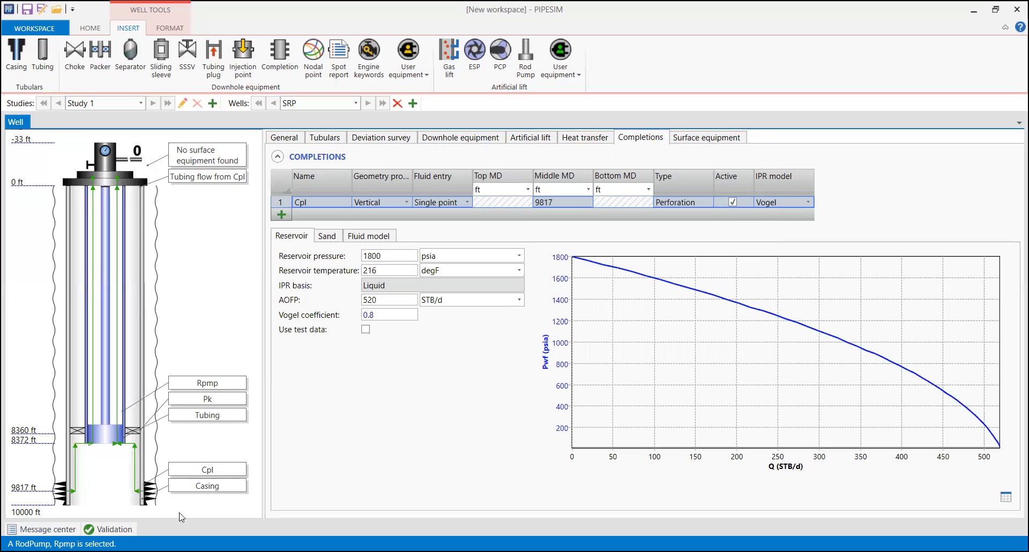
click(114, 529)
- Select Hagedorn & Brown as the global vertical multiphase flow correlation in the simulation settings
click(90, 28)
click(349, 74)
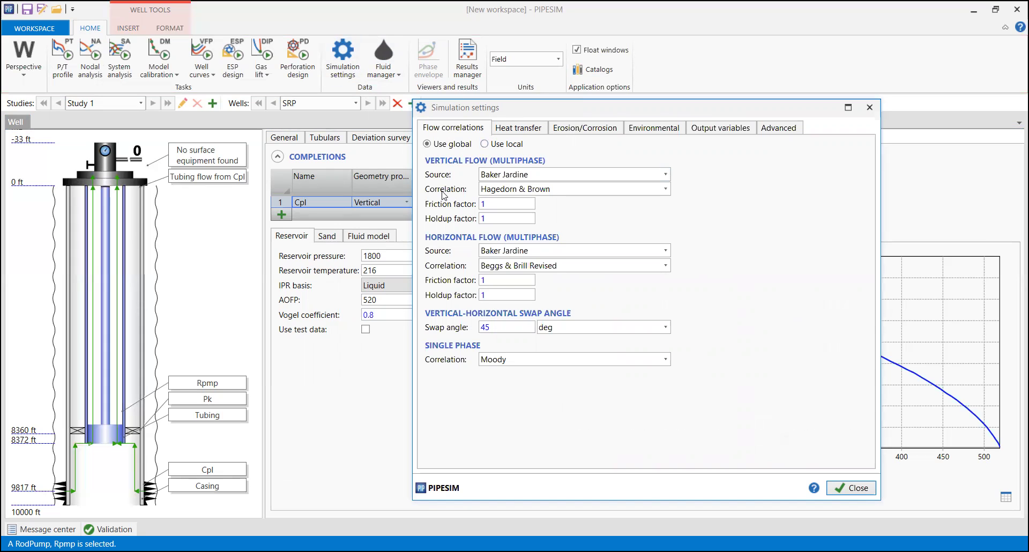
click(562, 190)
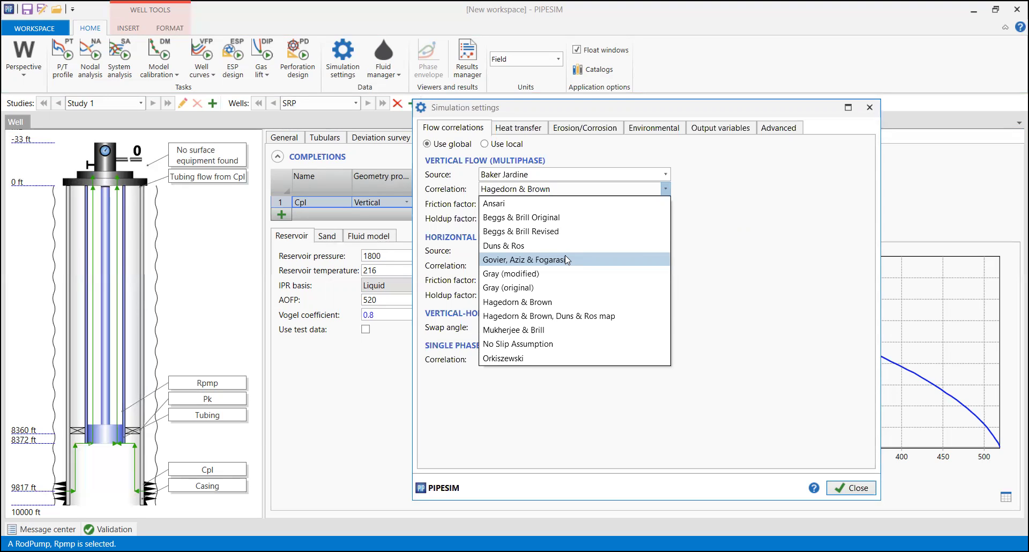
click(537, 303)
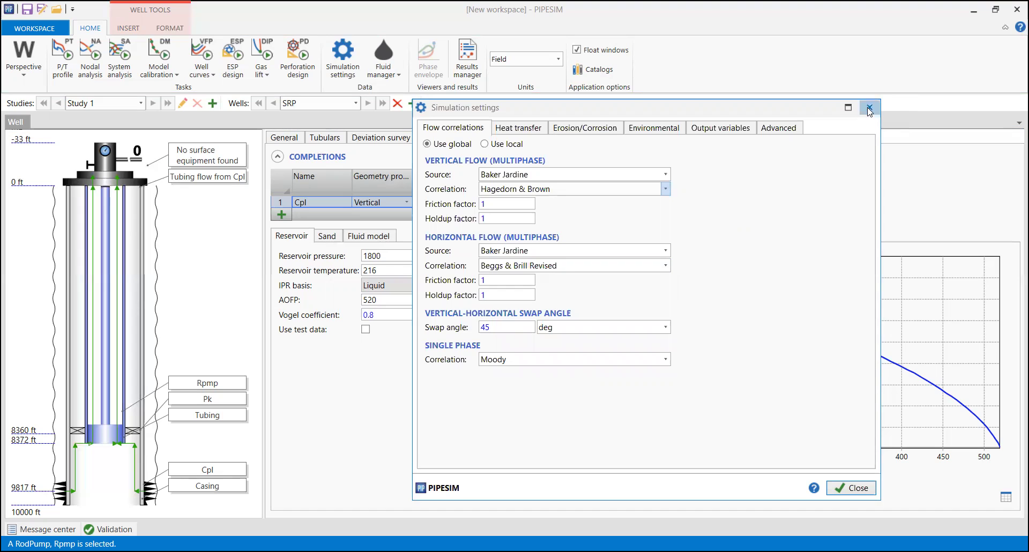
click(861, 492)
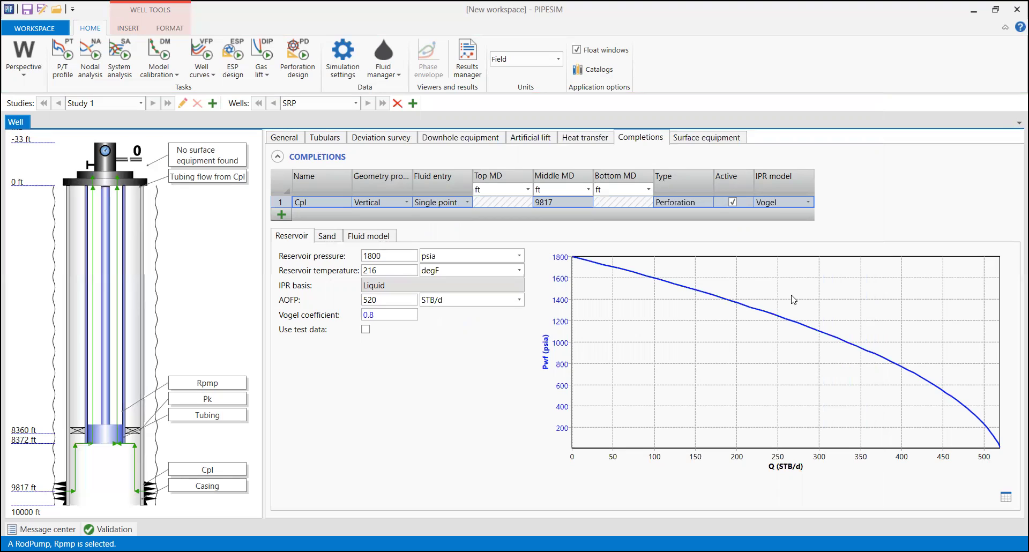
- Check the surface equipment settings and start a nodal analysis with the nodal point at Bottomhole
click(688, 140)
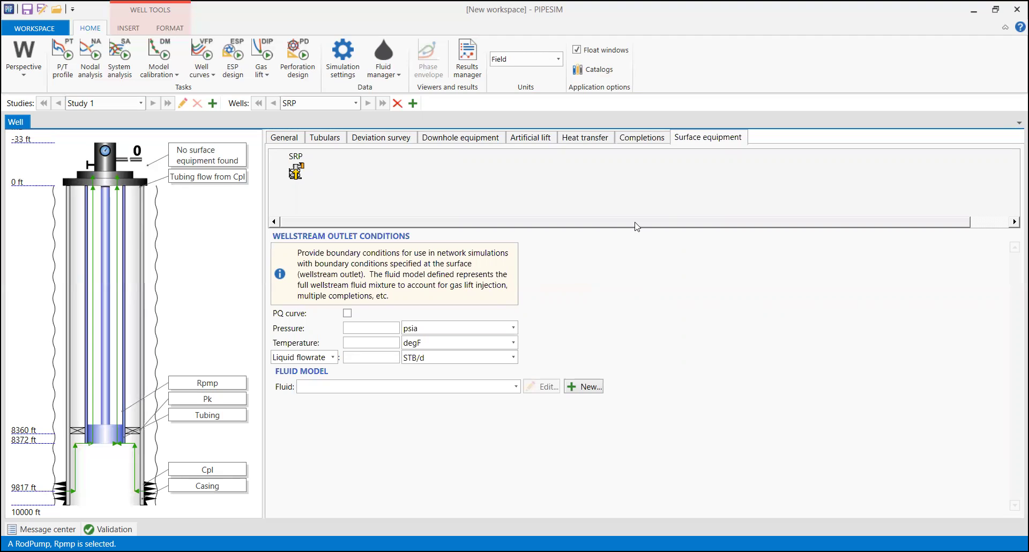
click(642, 137)
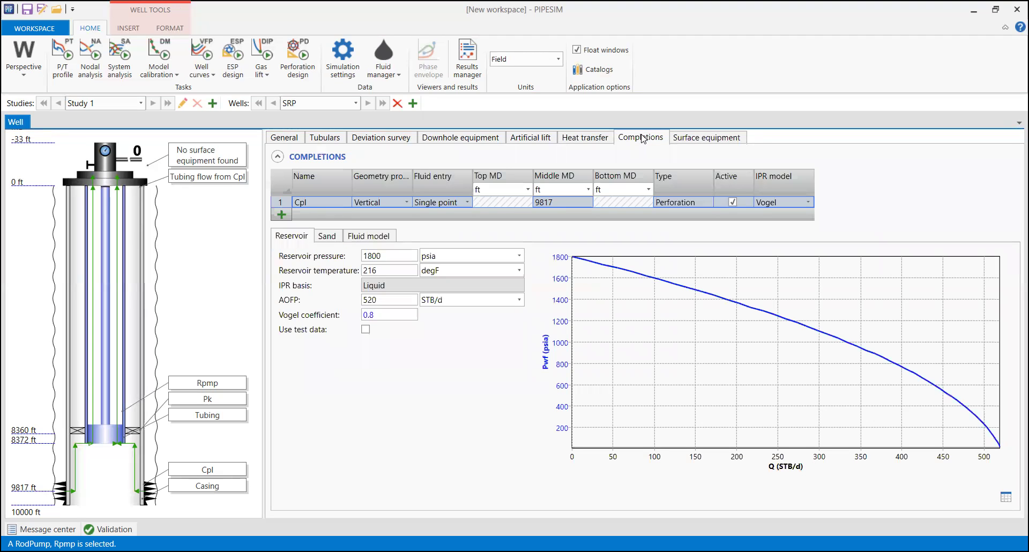
click(89, 64)
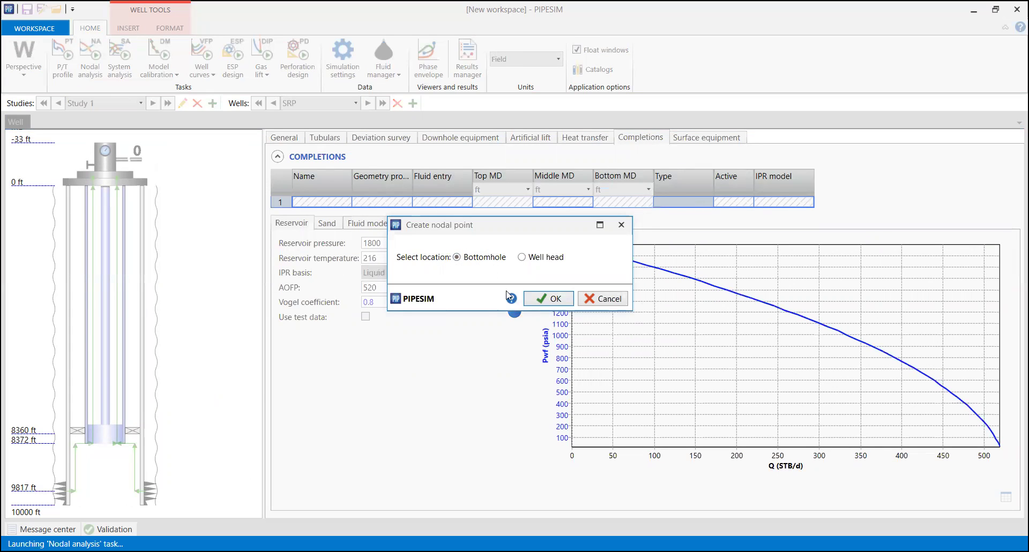
click(549, 303)
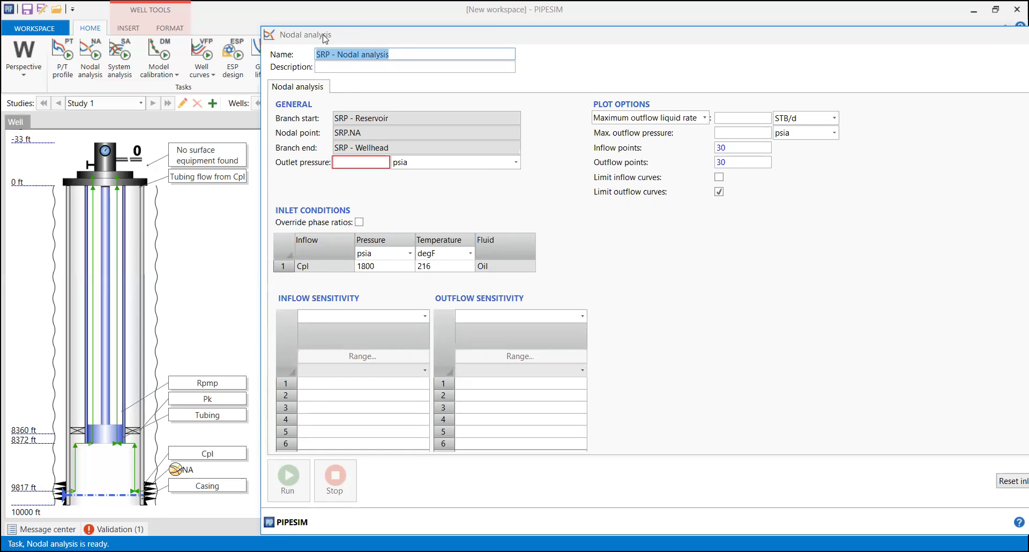
- Run the nodal analysis with an outlet pressure of 100 psia and examine the enlarged system results plot
drag(325, 38, 318, 40)
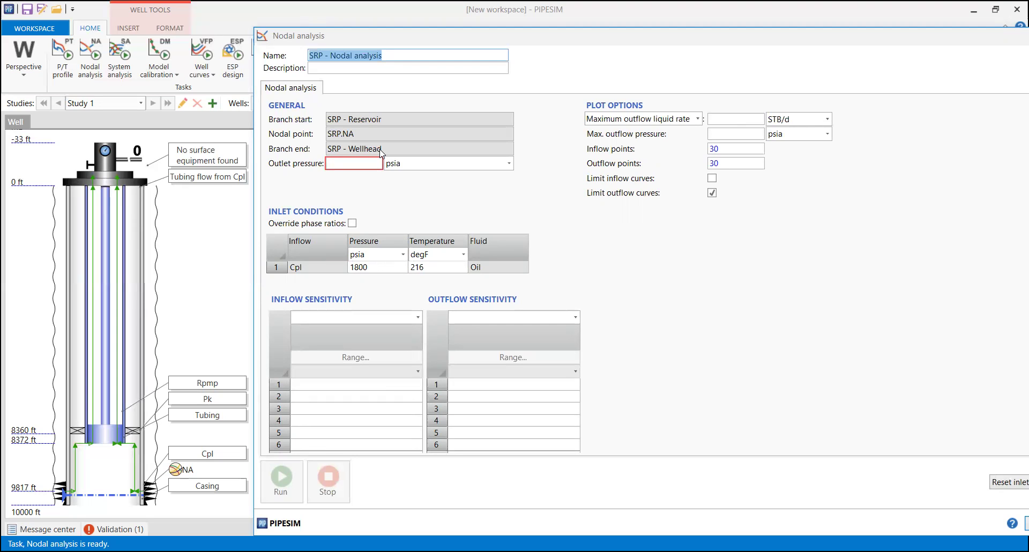
click(369, 161)
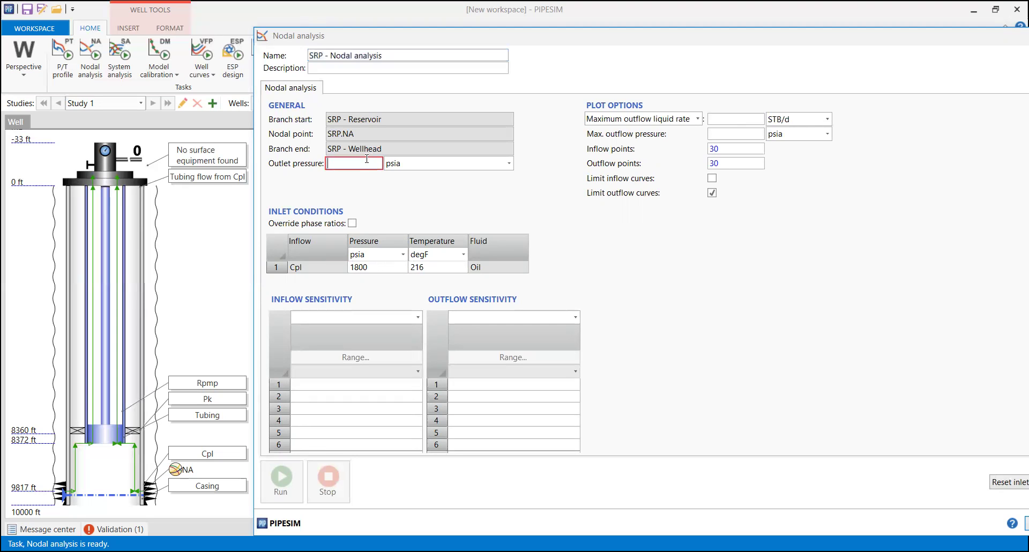
text(1)
text(00)
key(Return)
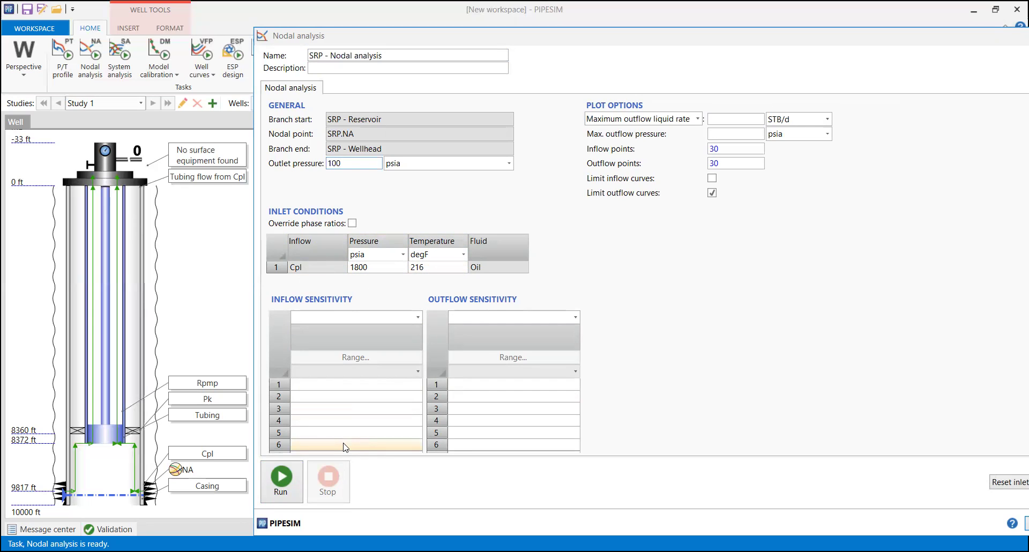
click(283, 481)
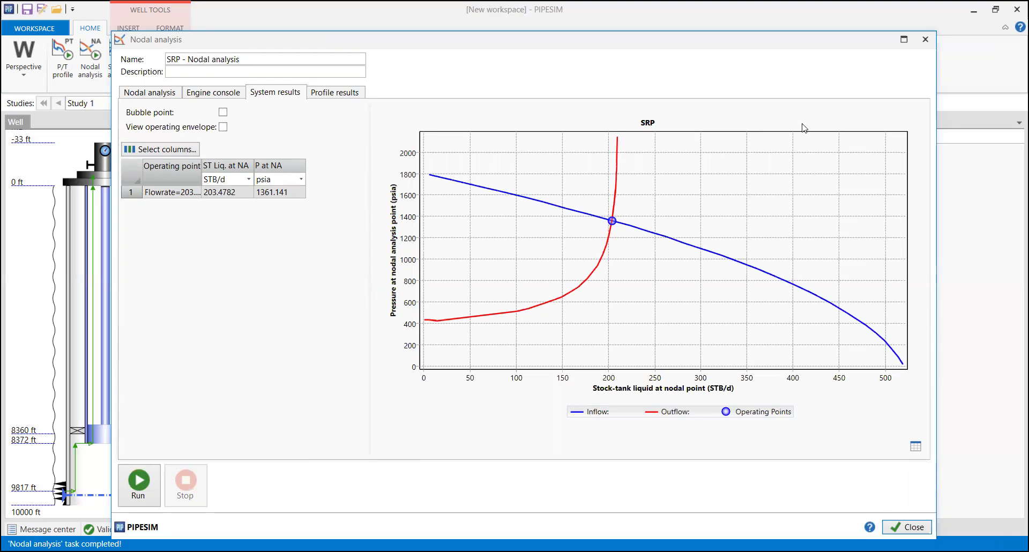
click(898, 42)
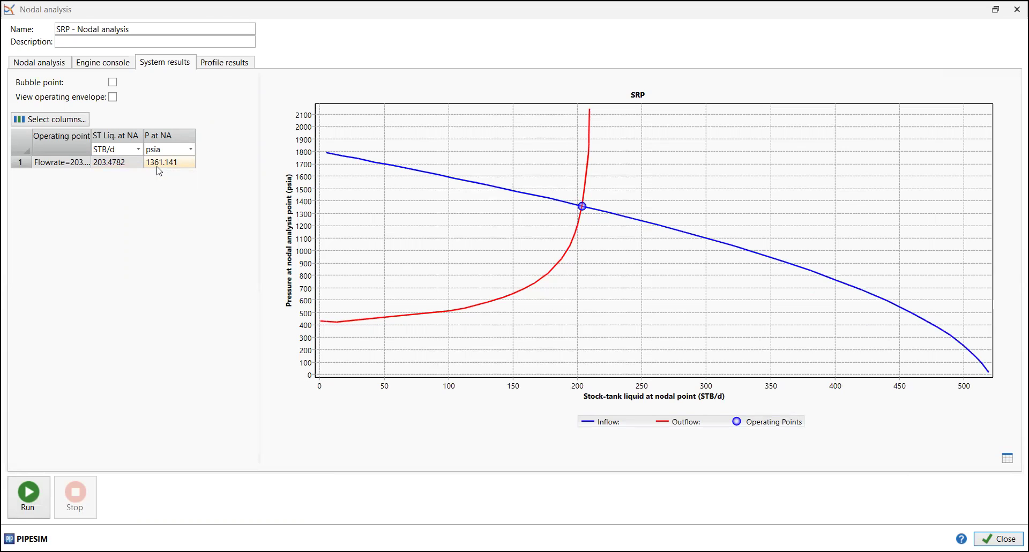
click(1014, 12)
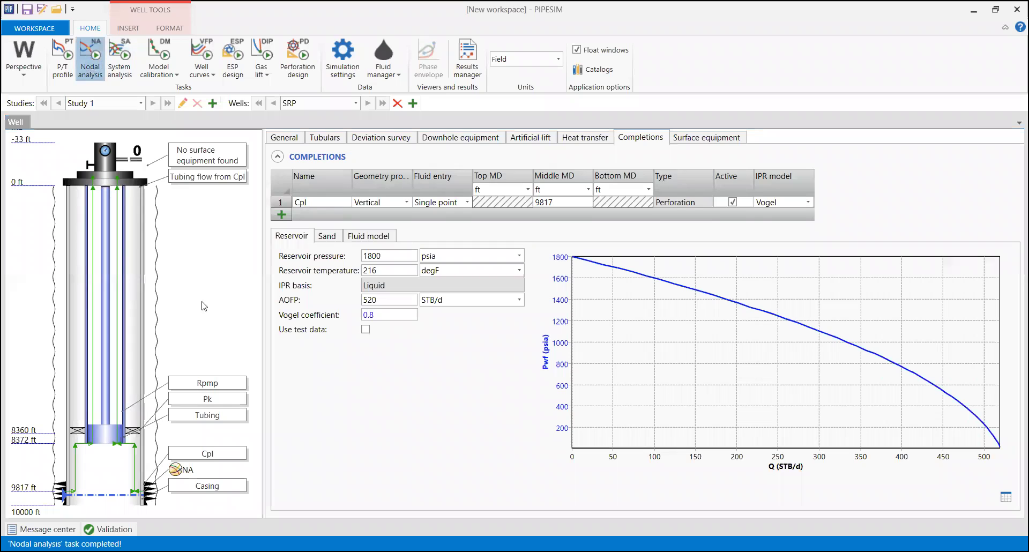
- Define an inflow sensitivity on the reservoir pressure of completion Cpl with values 1800 and 1000 psia
scroll(201, 353, down, 1)
scroll(200, 353, up, 1)
click(217, 313)
click(162, 341)
click(179, 380)
text(1800)
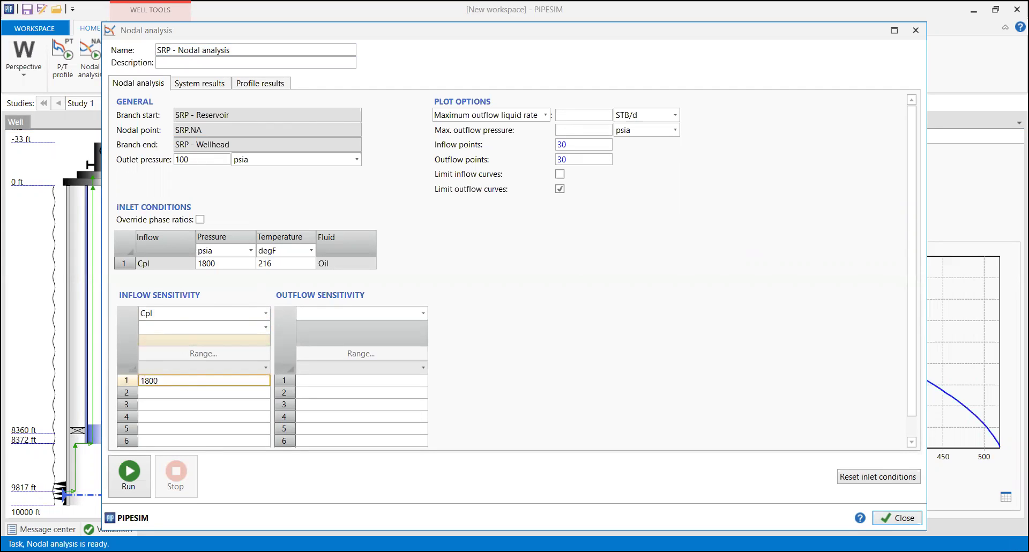
click(265, 327)
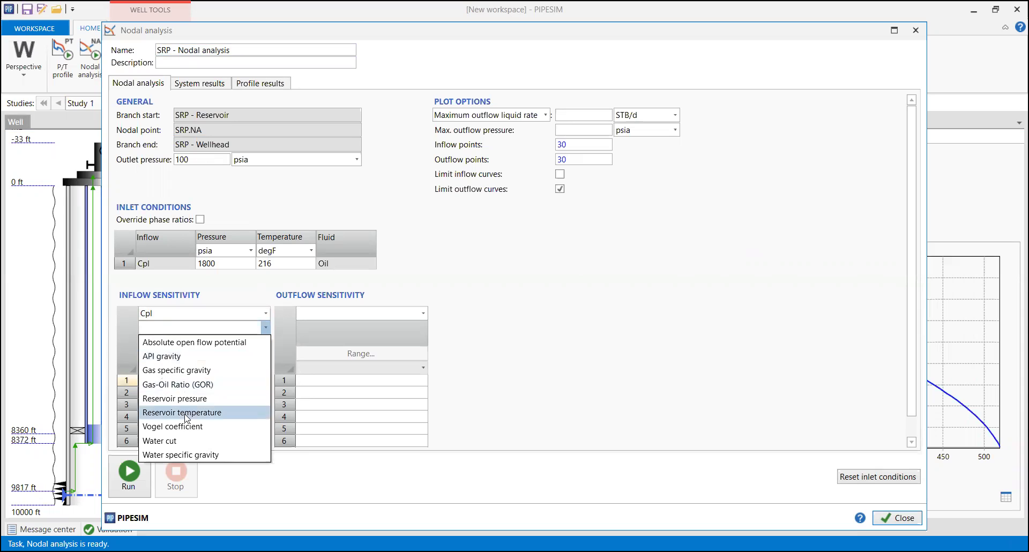
click(187, 398)
click(175, 380)
text(1800)
click(189, 396)
text(1000)
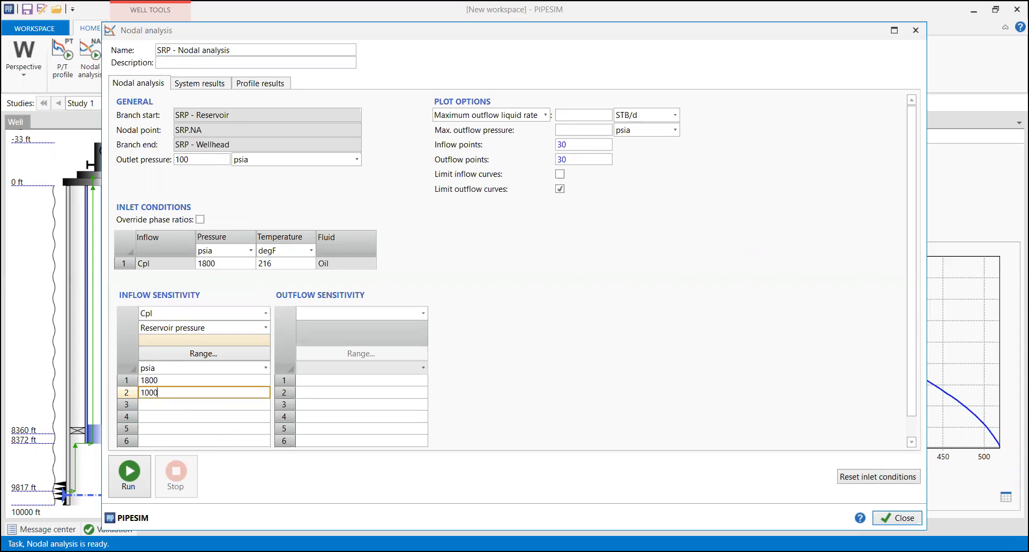
- Run the reservoir pressure sensitivity and compare the inflow curves in the enlarged system results plot
click(137, 465)
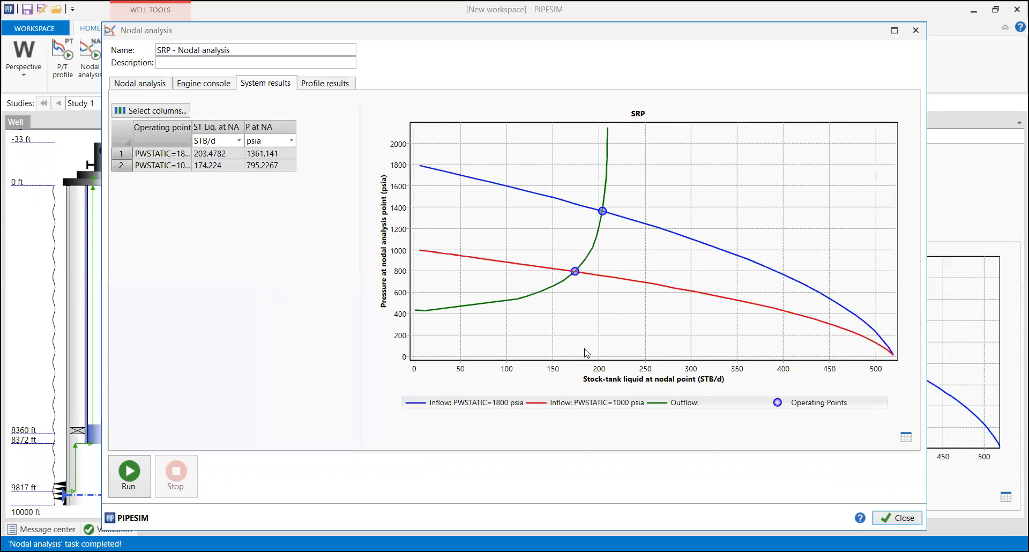
click(896, 32)
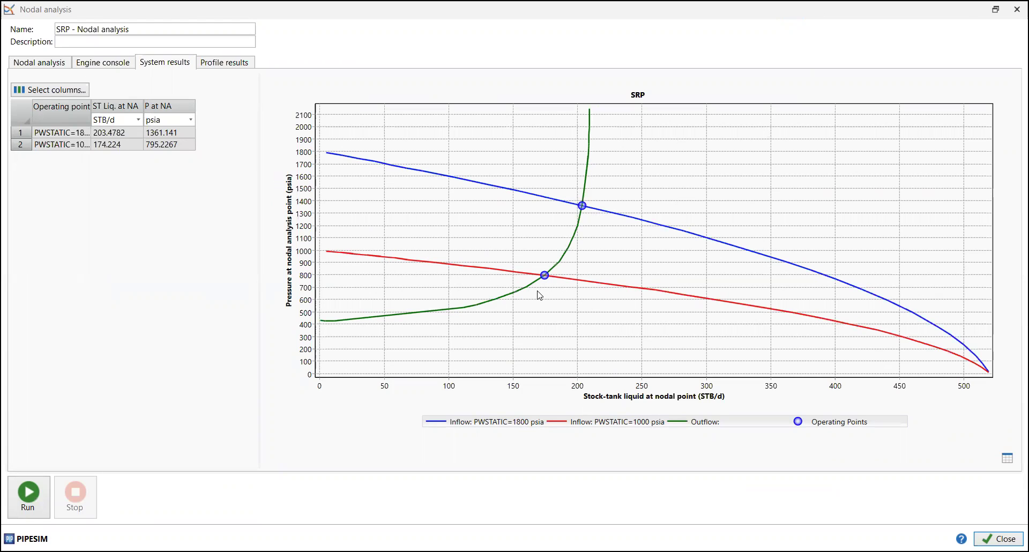
click(1014, 13)
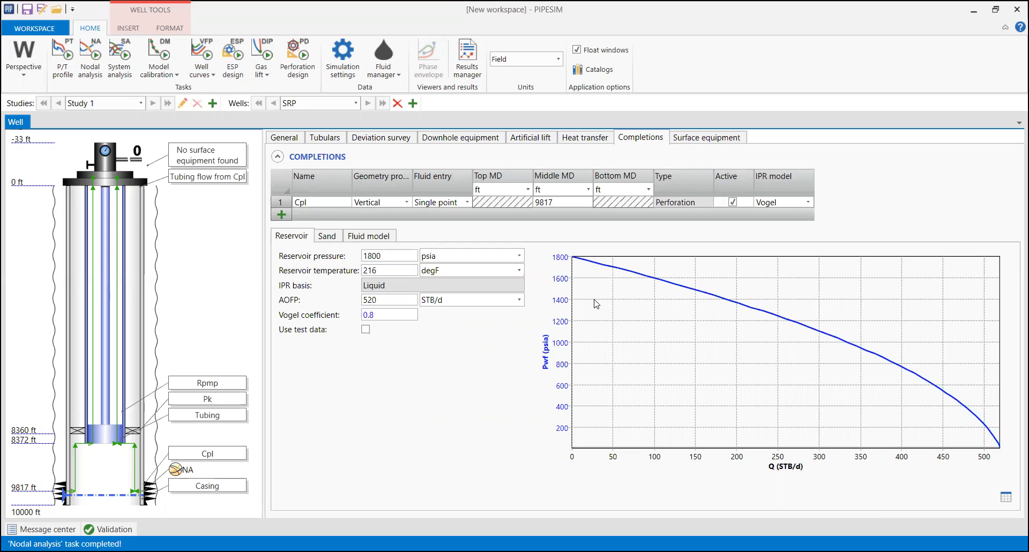
- In a nodal analysis, replace the inflow sensitivity with an outflow sensitivity on Rpmp's slip coefficient using 0.002 and 0.02 STB/(d.psi)
click(86, 59)
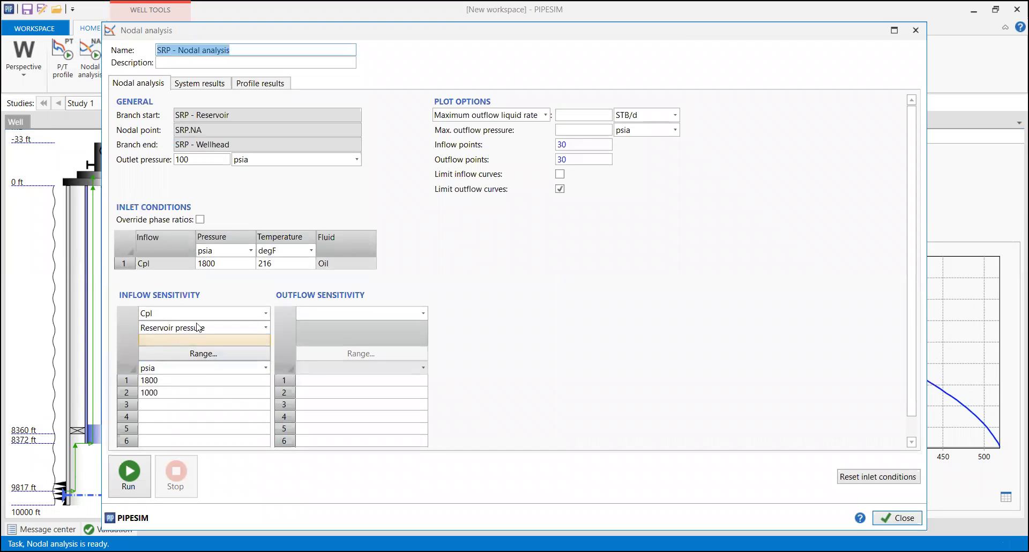
click(373, 313)
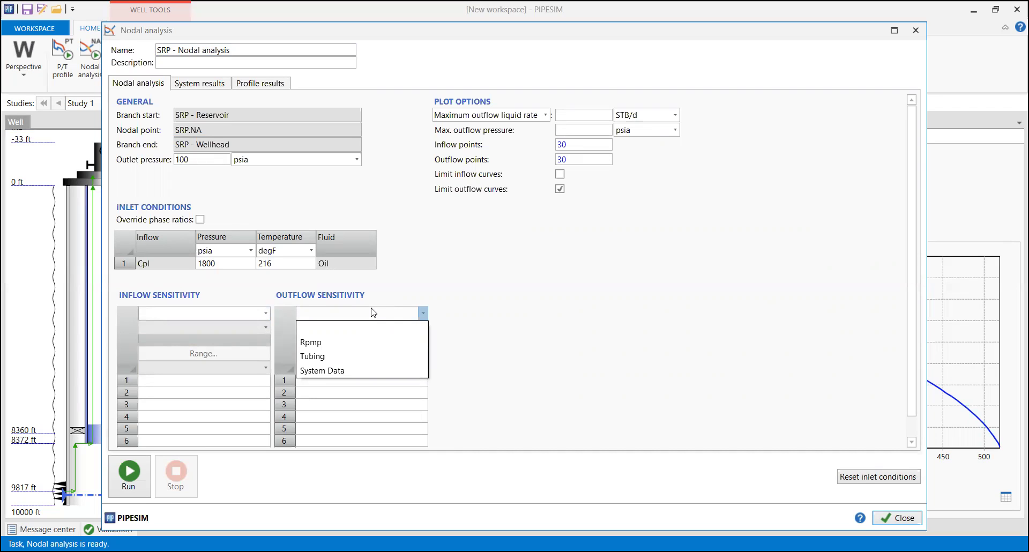
click(334, 343)
click(340, 325)
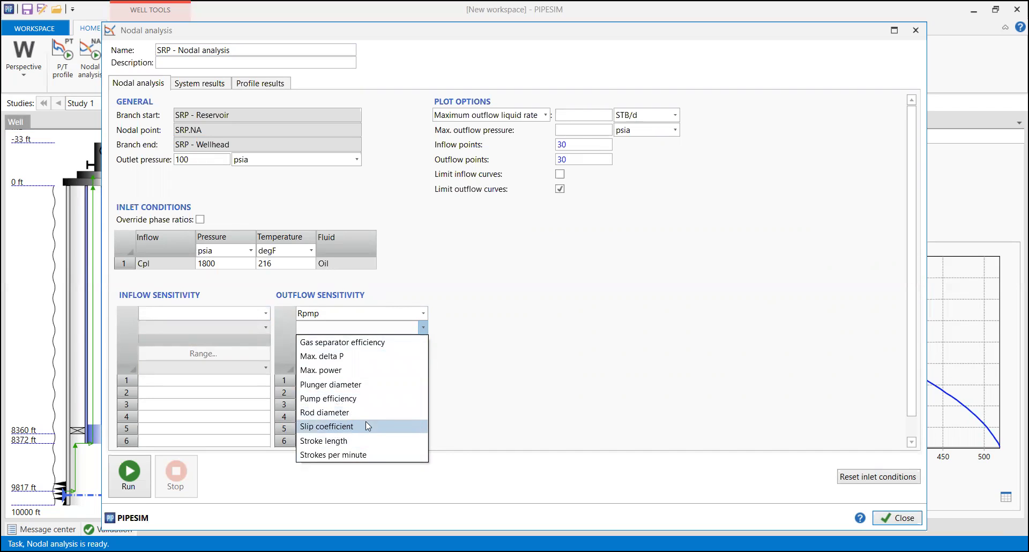
click(361, 426)
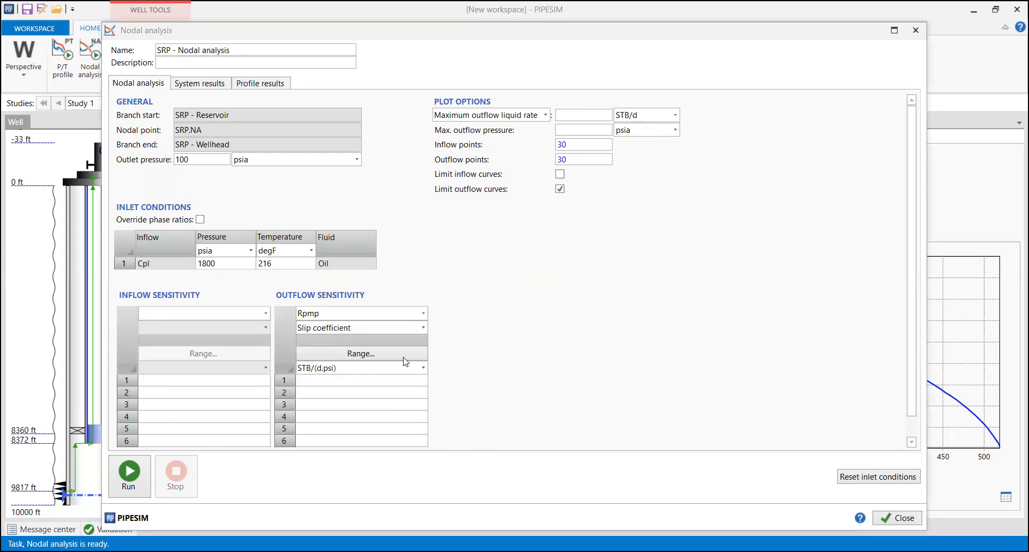
click(406, 380)
text(0.002)
key(Return)
text(0.02)
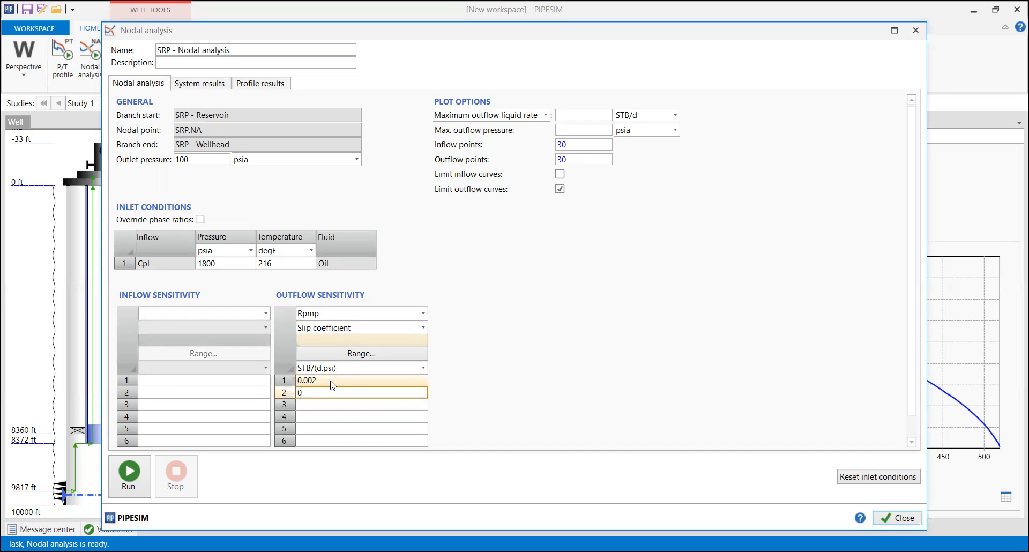
click(588, 396)
- Run the slip coefficient sensitivity and compare the outflow curves in the enlarged system results plot
click(143, 488)
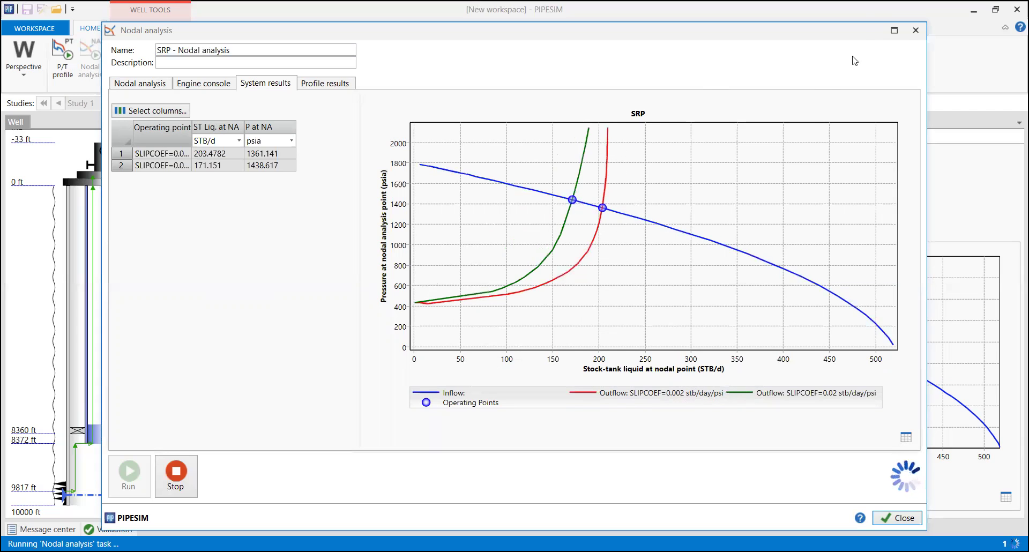
click(892, 31)
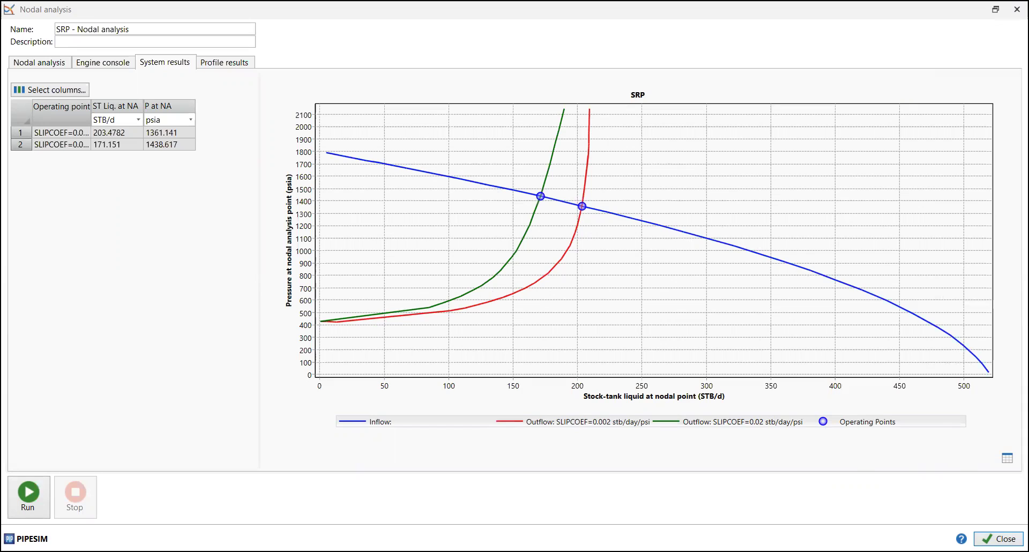
- Change the Rpmp outflow sensitivity to strokes per minute with values 8, 10 and 12
click(35, 64)
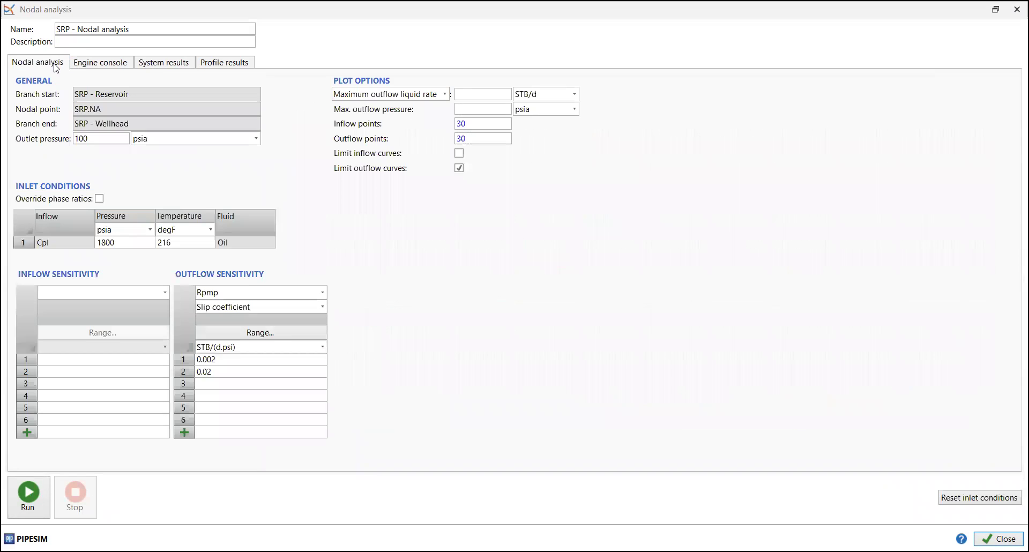
click(267, 307)
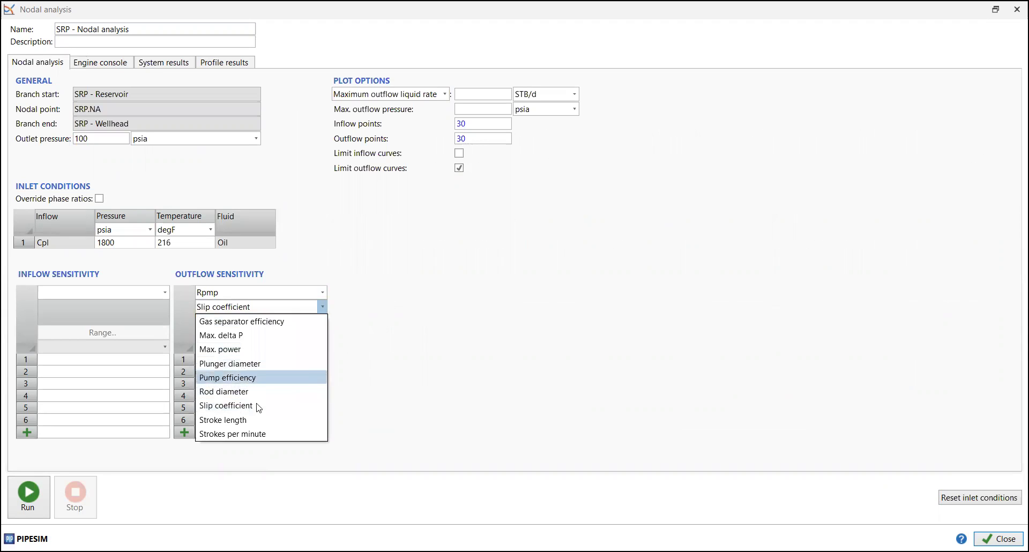
click(262, 436)
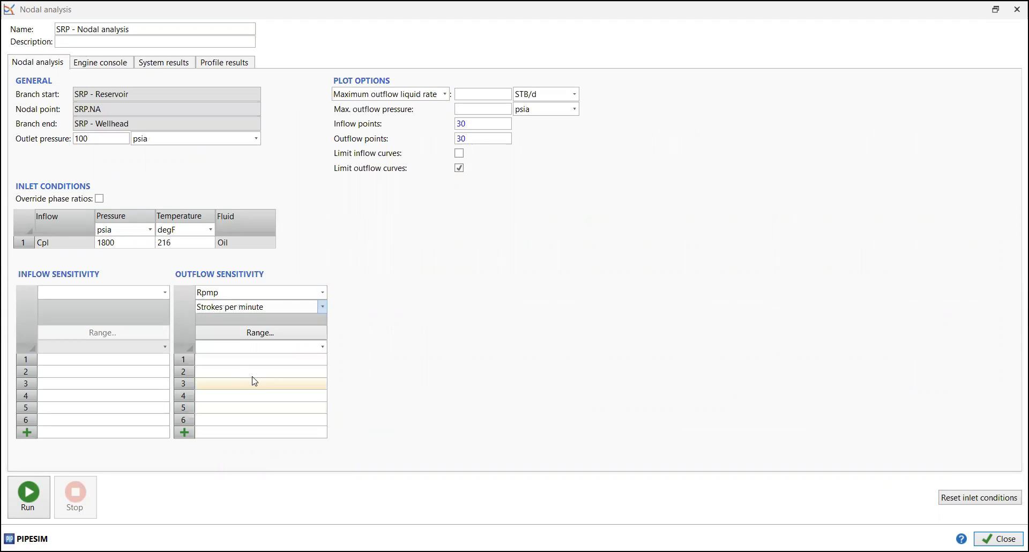
text(8)
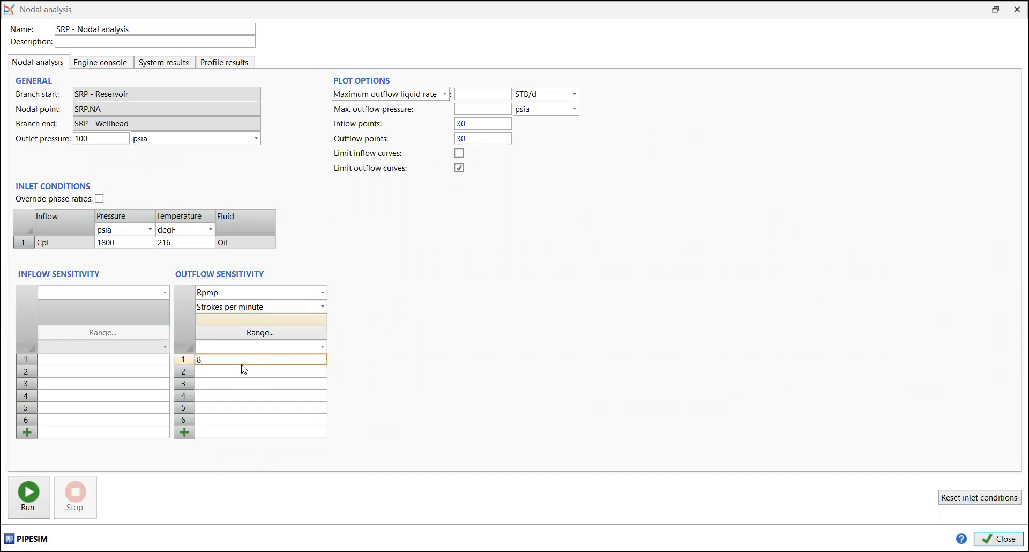
click(244, 369)
text(10)
key(Return)
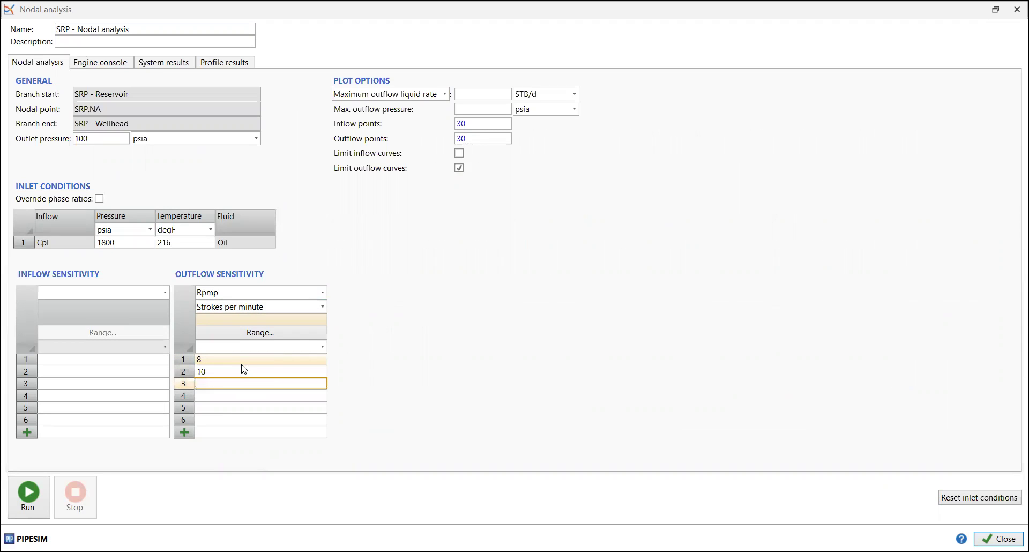
text(12)
key(Return)
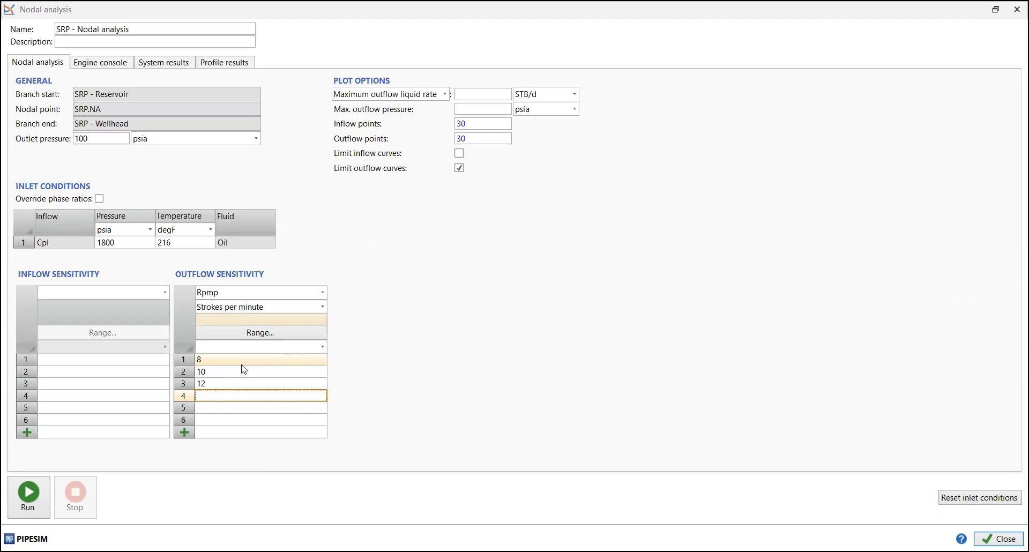
- Run the strokes per minute sensitivity, review its system results, pressure profiles and engine console output, and close the nodal analysis
click(26, 509)
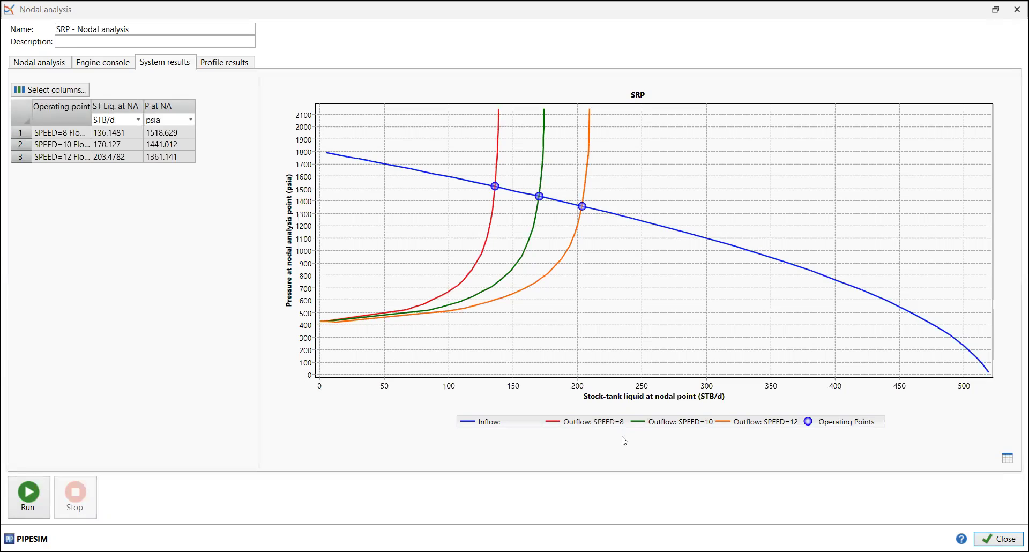
click(239, 66)
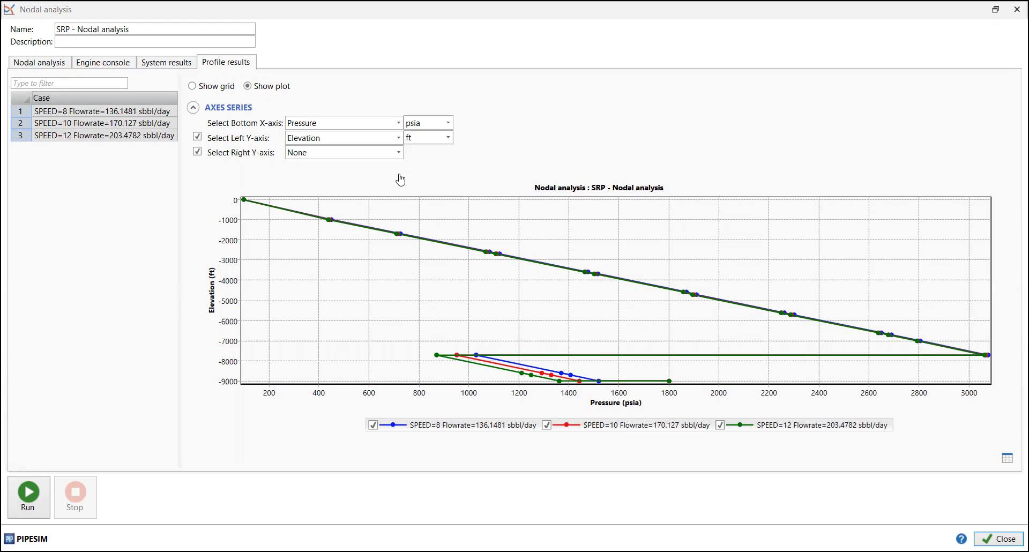
click(124, 67)
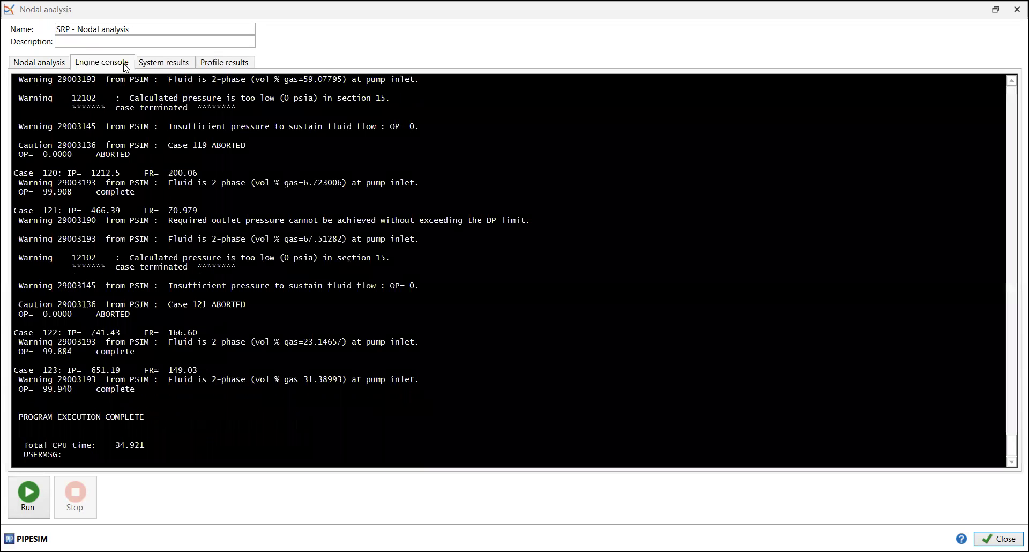
click(160, 67)
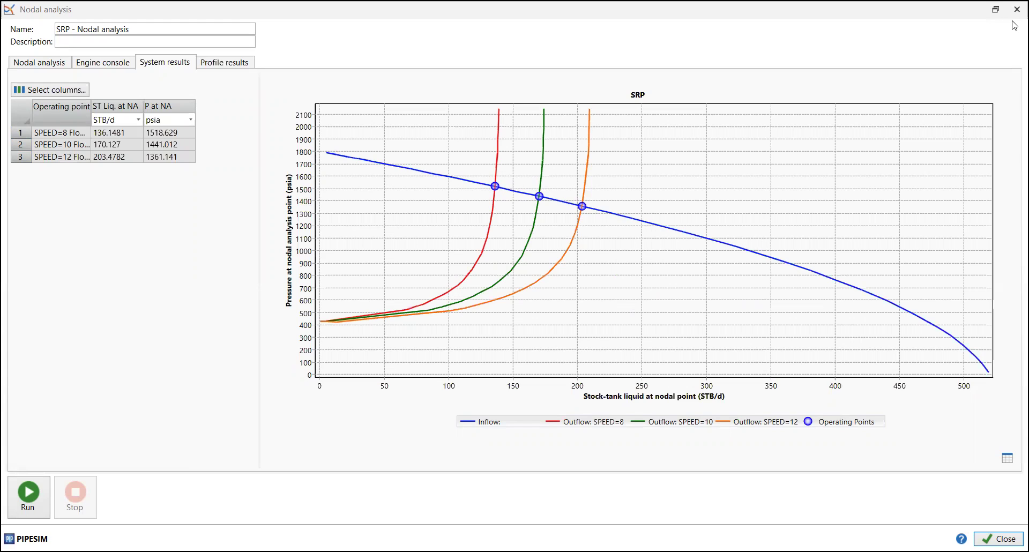
click(976, 530)
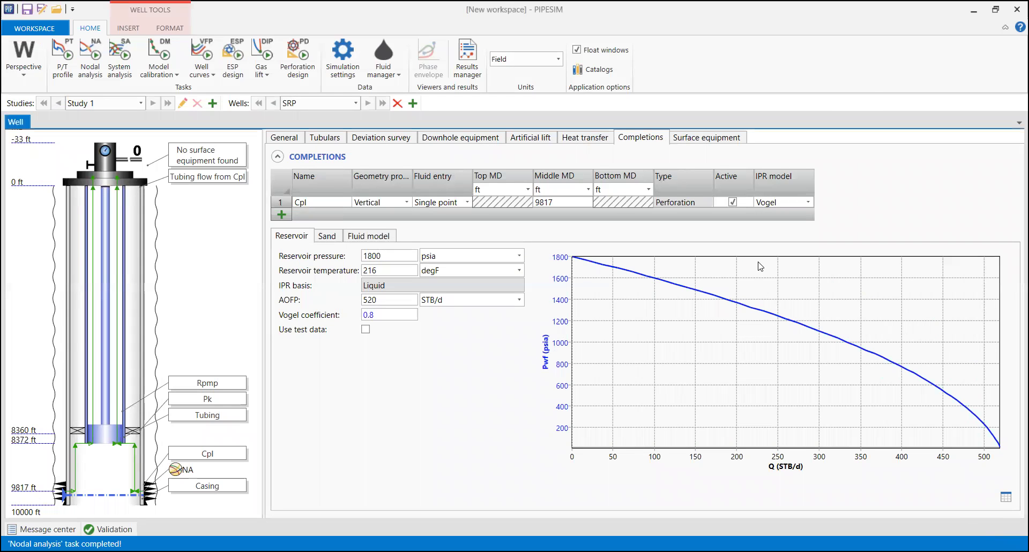